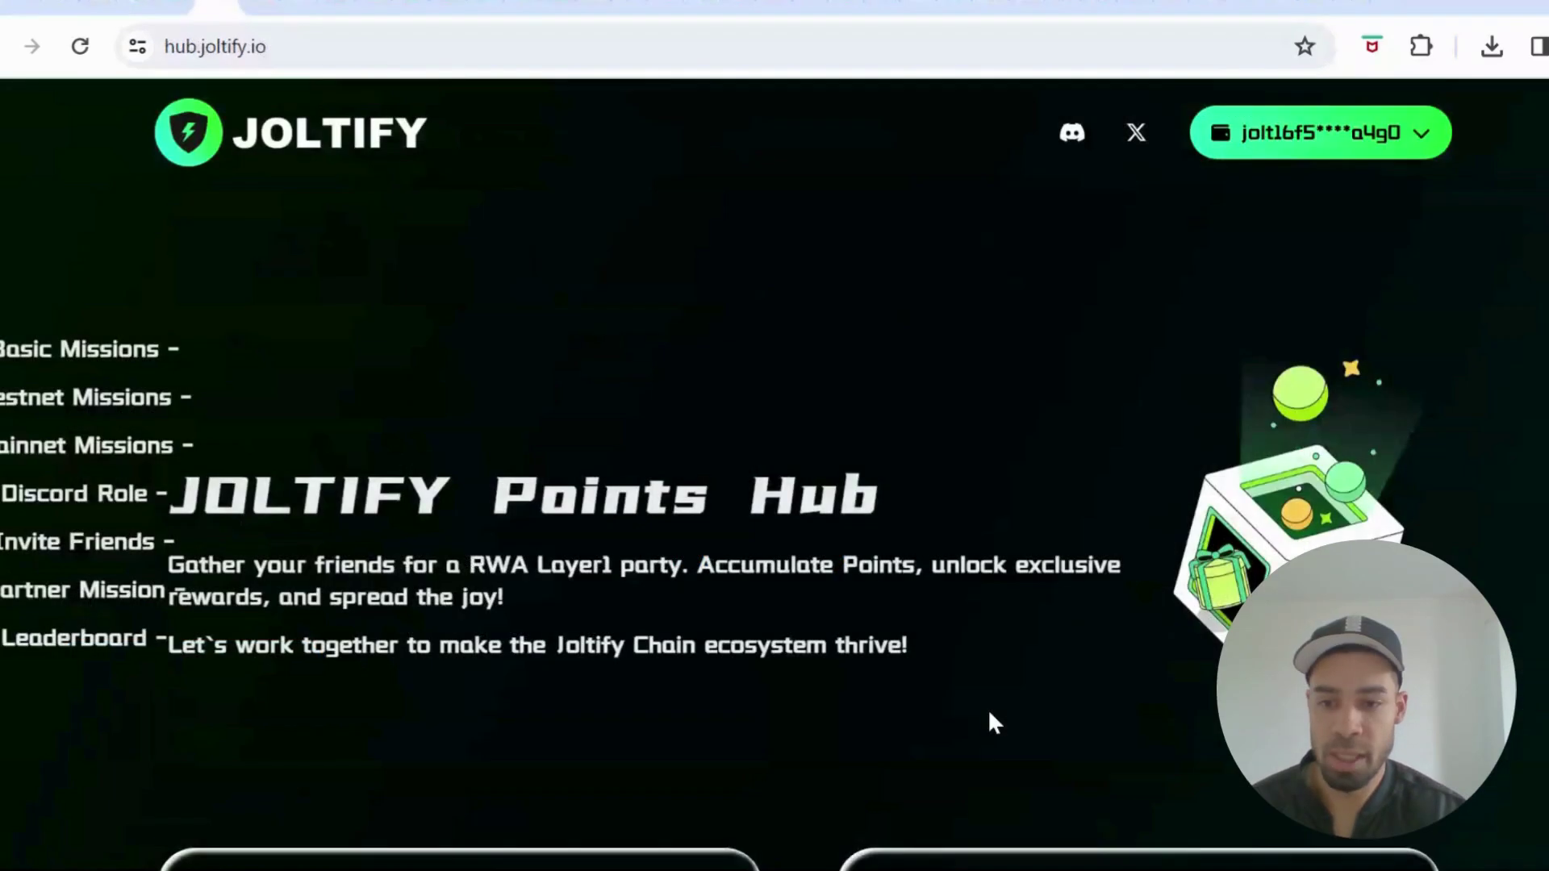
# Step: Scroll the Points Hub down to the Testnet Missions table with swap, bid and staking at 20 / 20
pyautogui.scroll(-6, 990, 715)
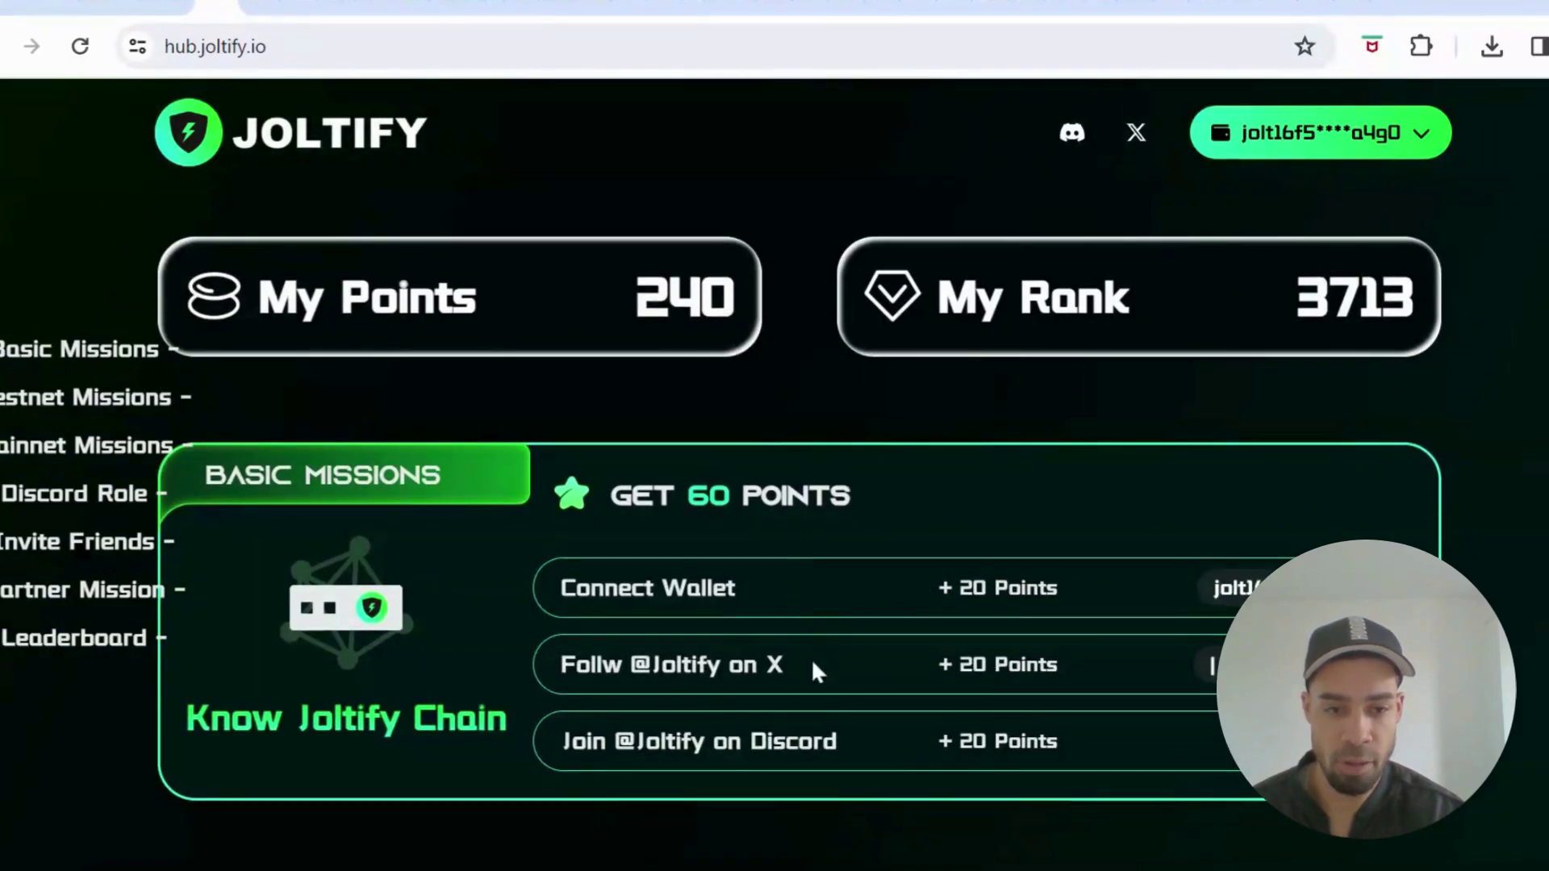
pyautogui.scroll(-1, 820, 679)
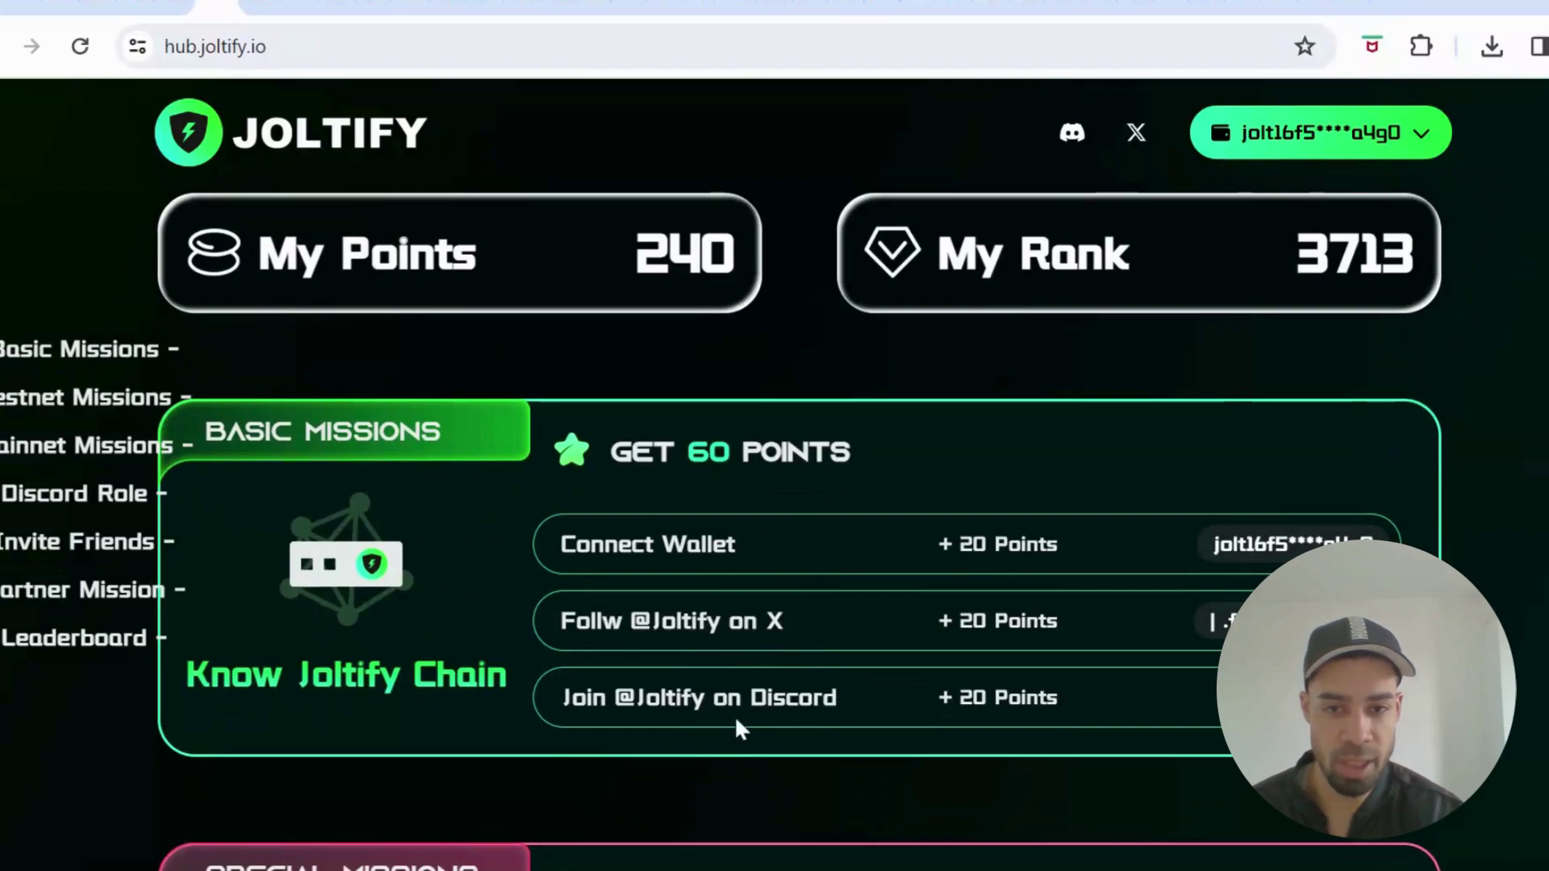
pyautogui.scroll(2, 738, 726)
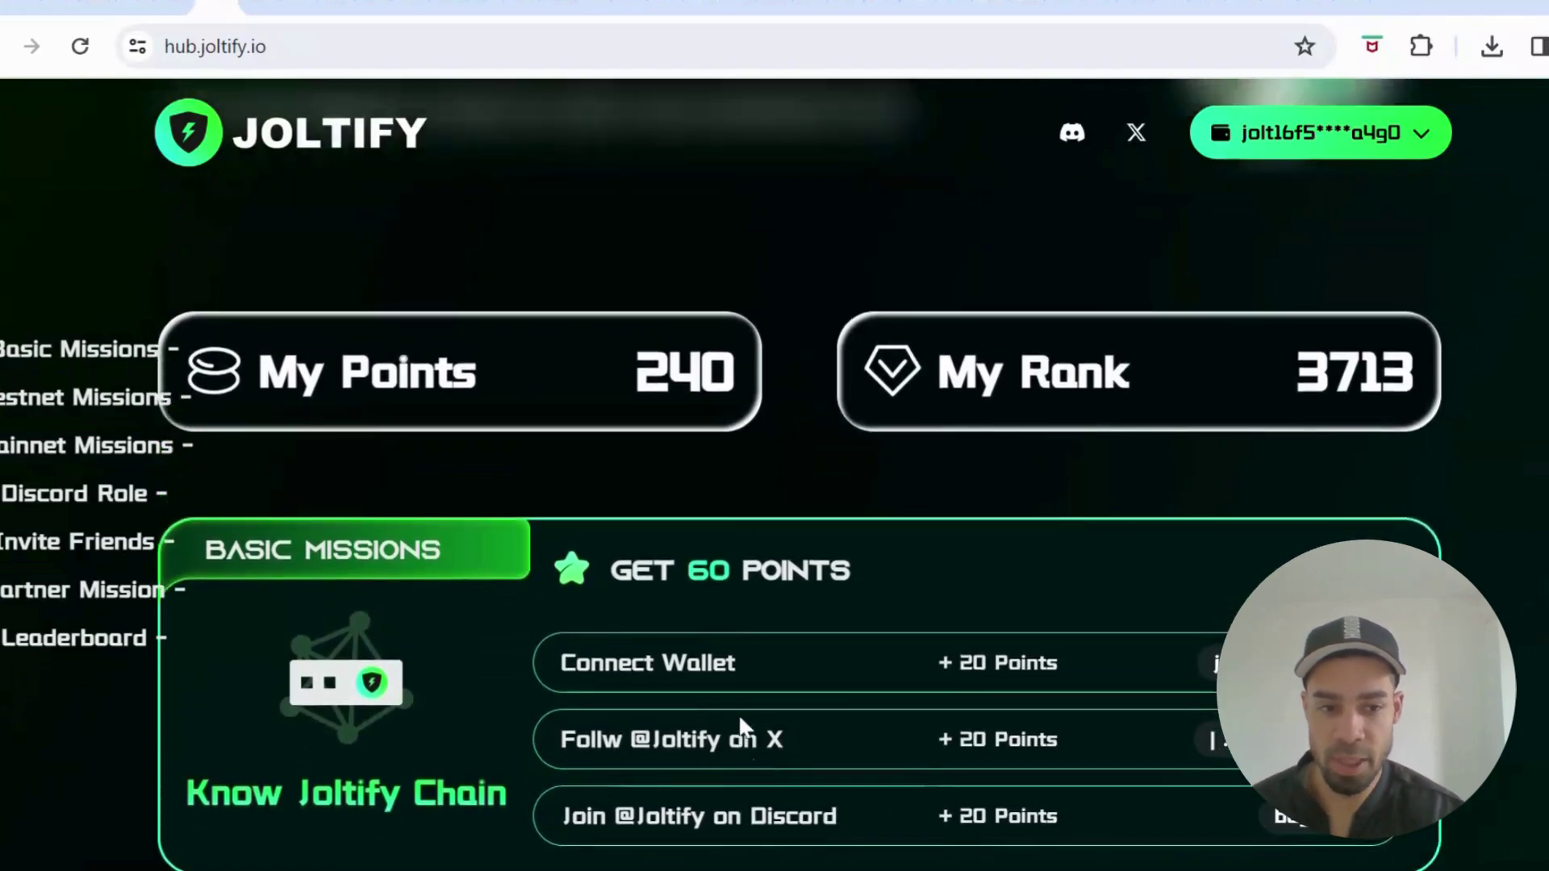
pyautogui.scroll(5, 738, 713)
pyautogui.scroll(-8, 738, 713)
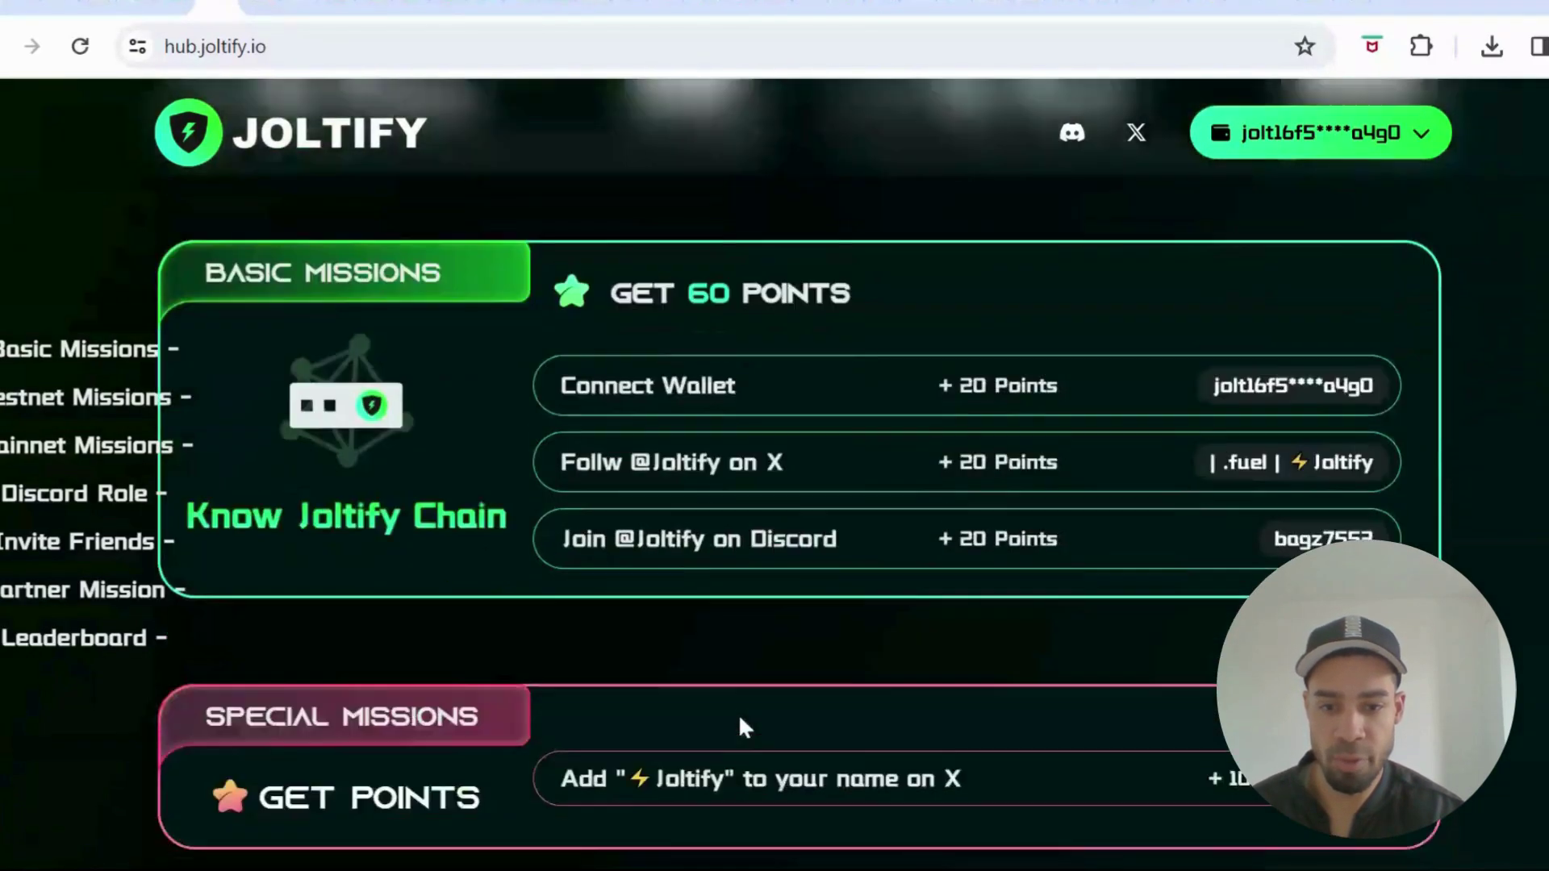
pyautogui.scroll(-5, 738, 713)
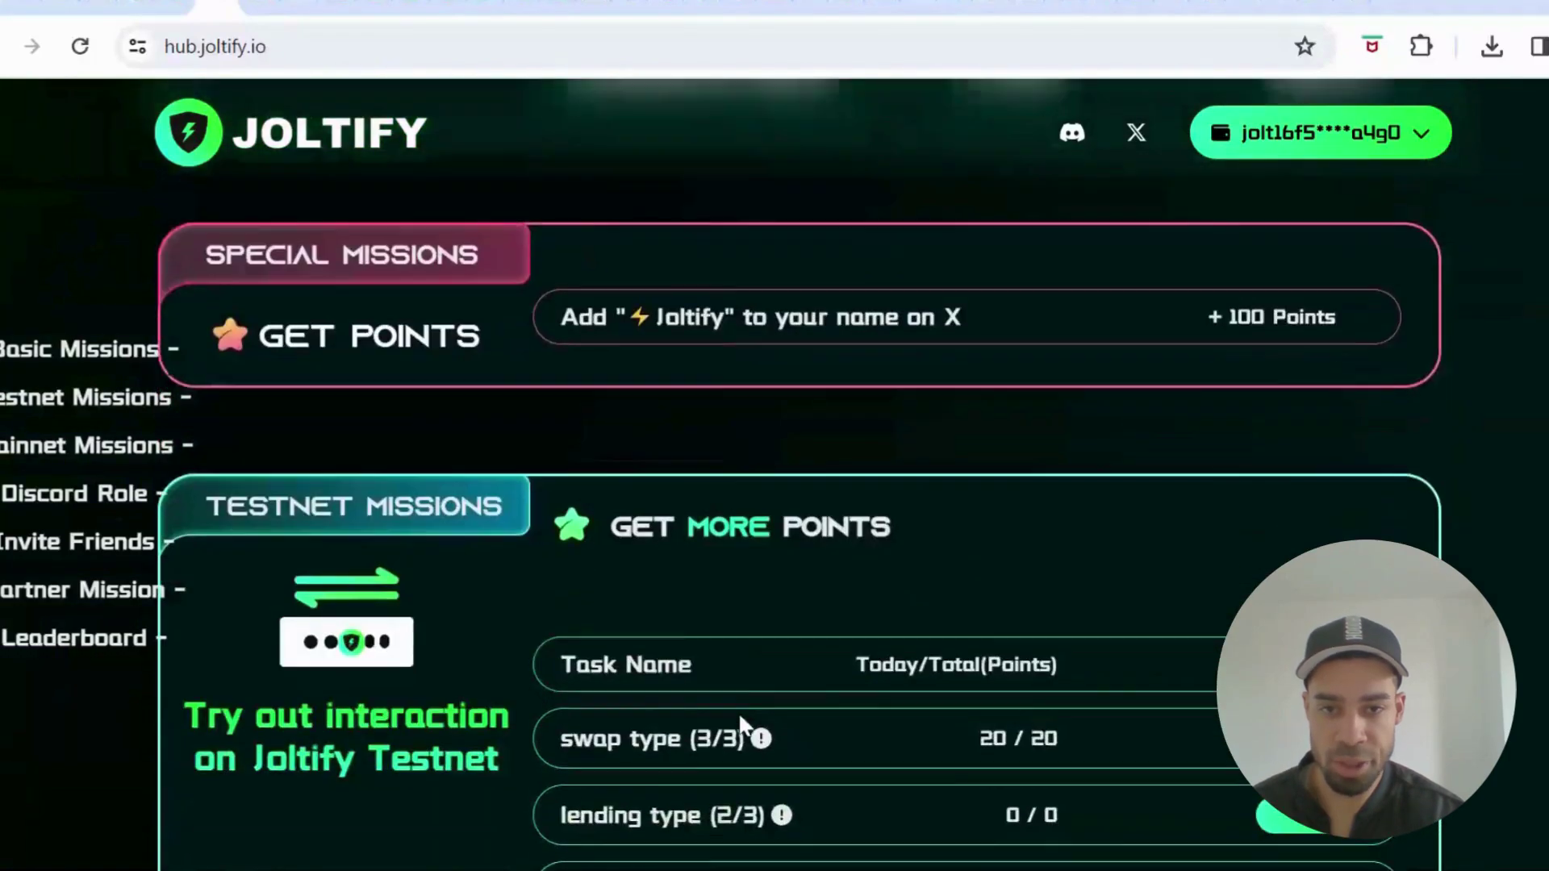
pyautogui.scroll(-2, 739, 711)
pyautogui.scroll(5, 738, 711)
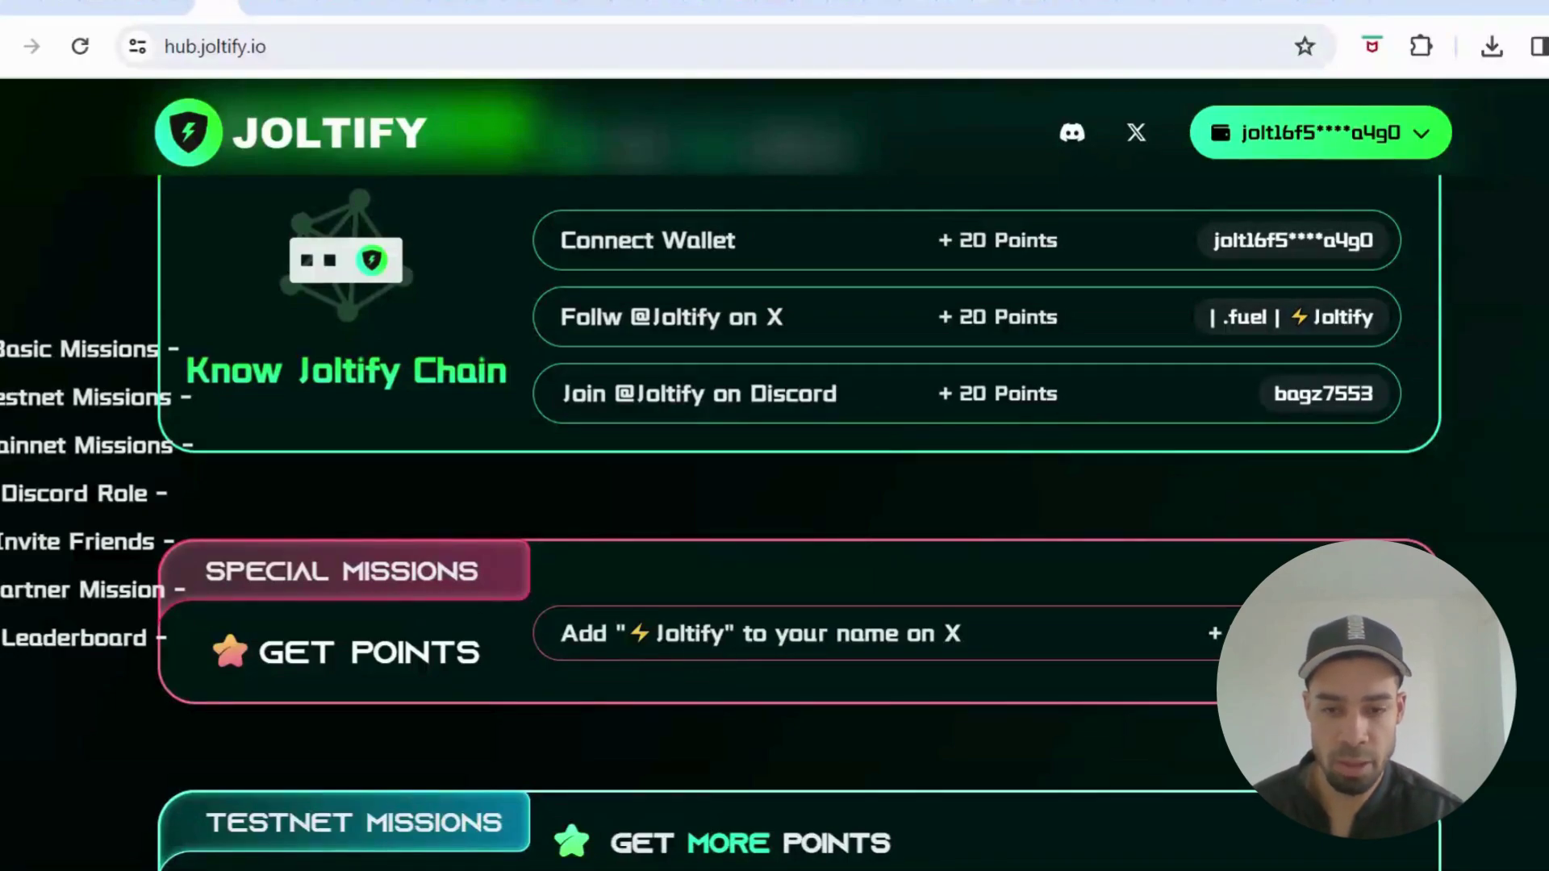
pyautogui.scroll(-7, 761, 671)
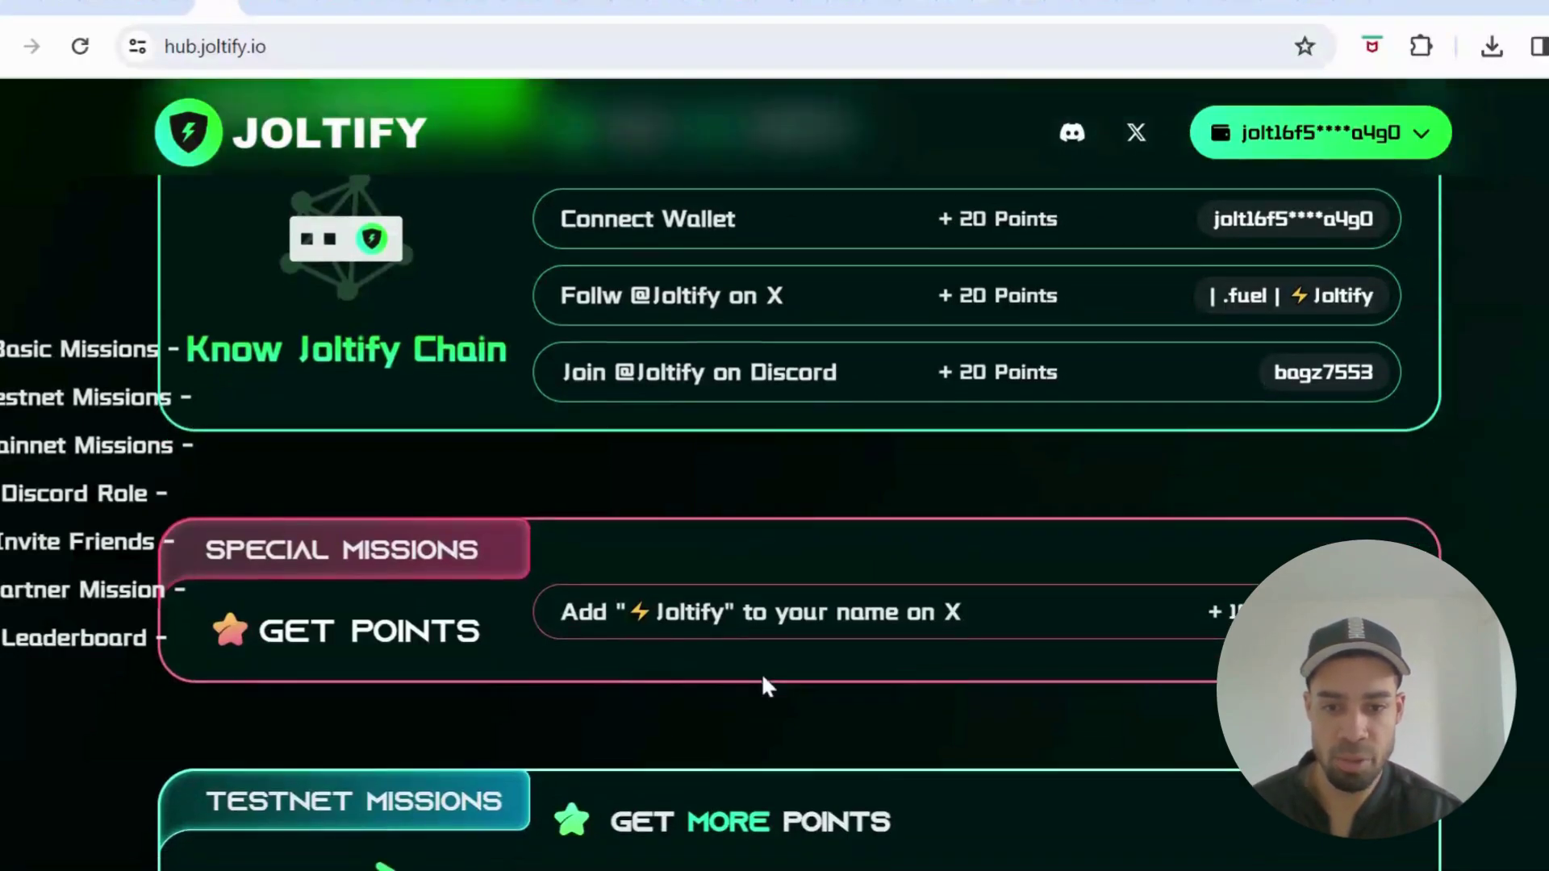
pyautogui.scroll(-3, 761, 673)
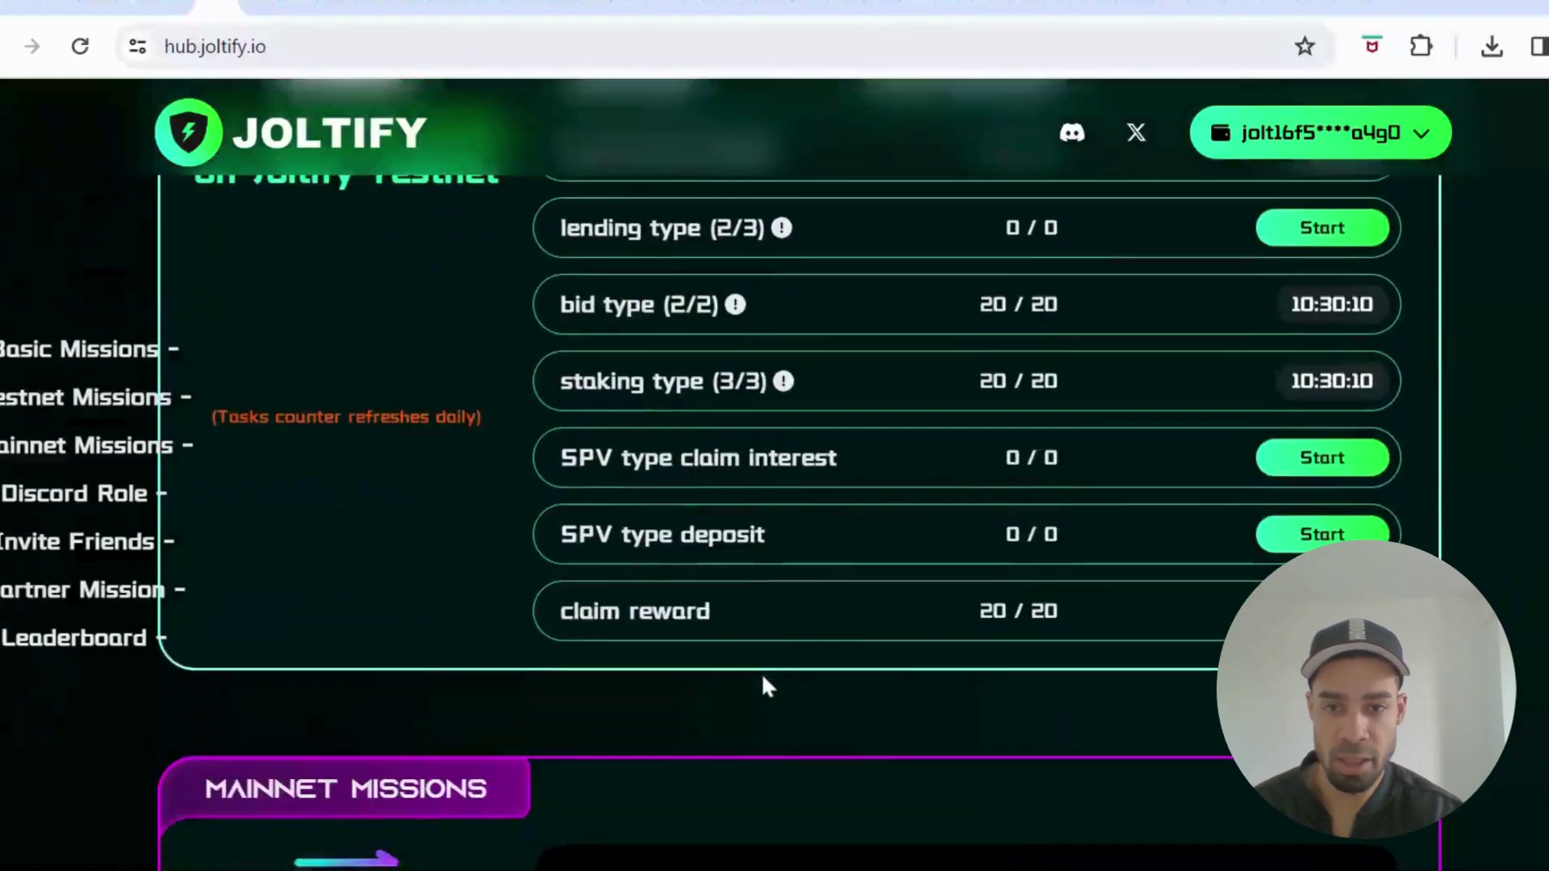
pyautogui.scroll(6, 762, 673)
pyautogui.scroll(-1, 762, 673)
pyautogui.scroll(-2, 763, 671)
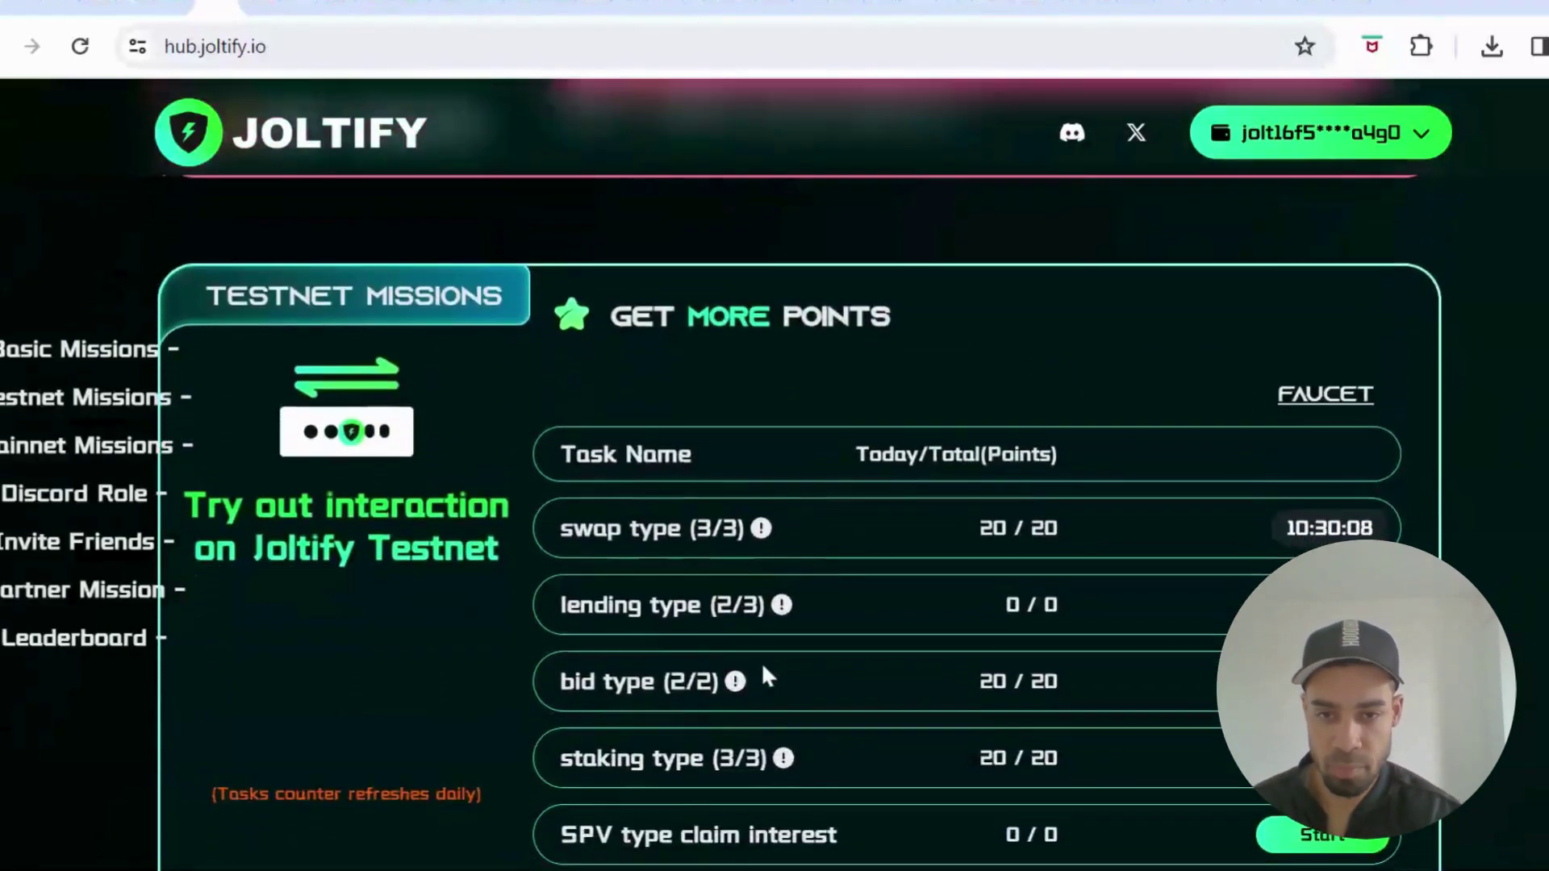
pyautogui.scroll(-1, 766, 639)
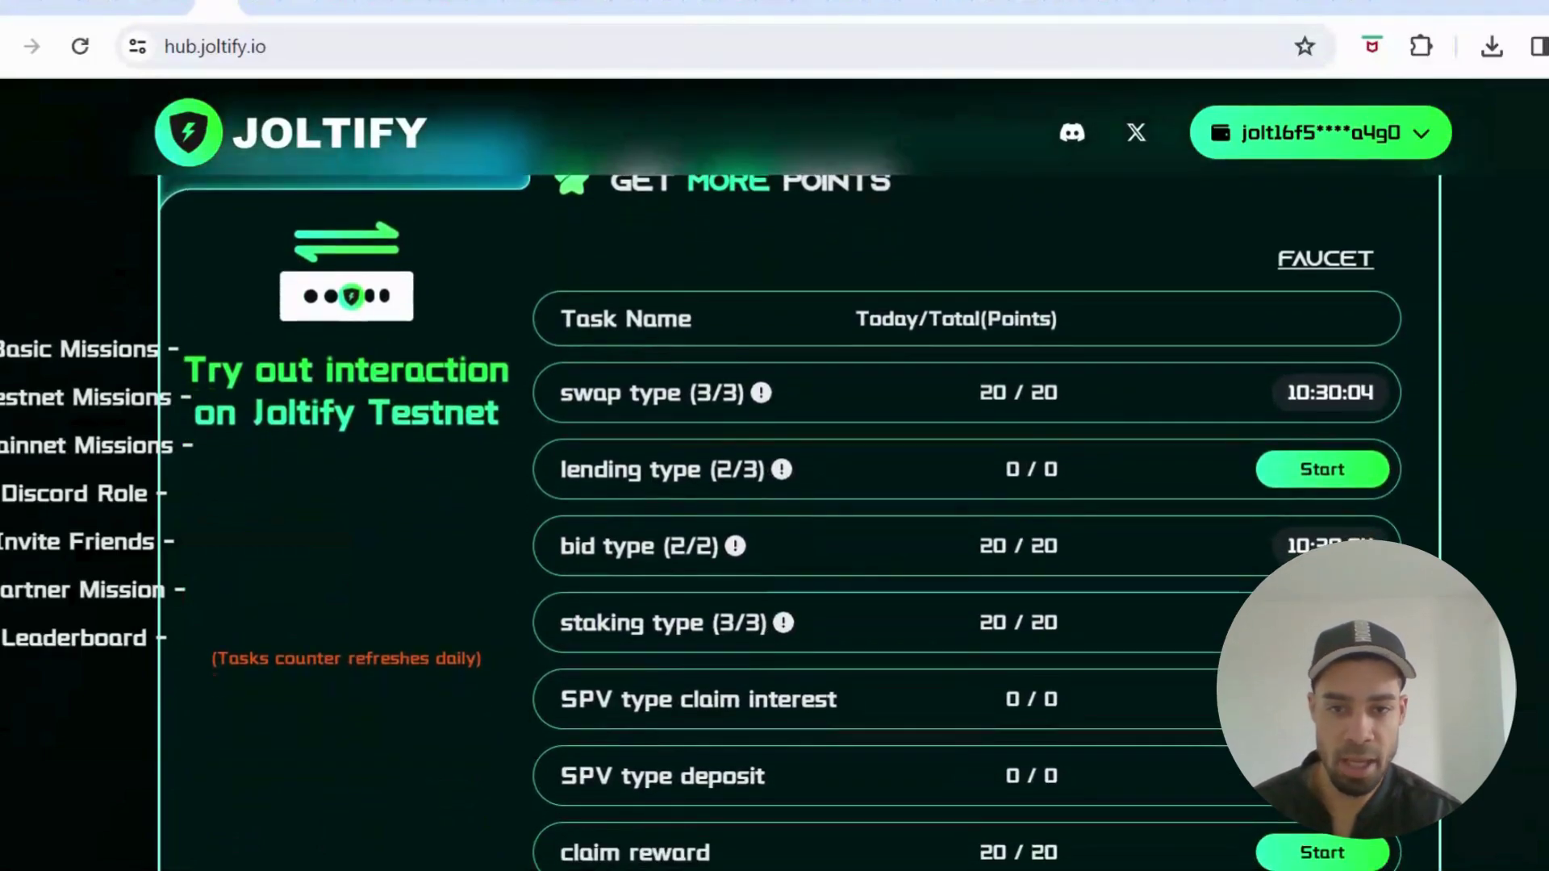
pyautogui.scroll(1, 765, 635)
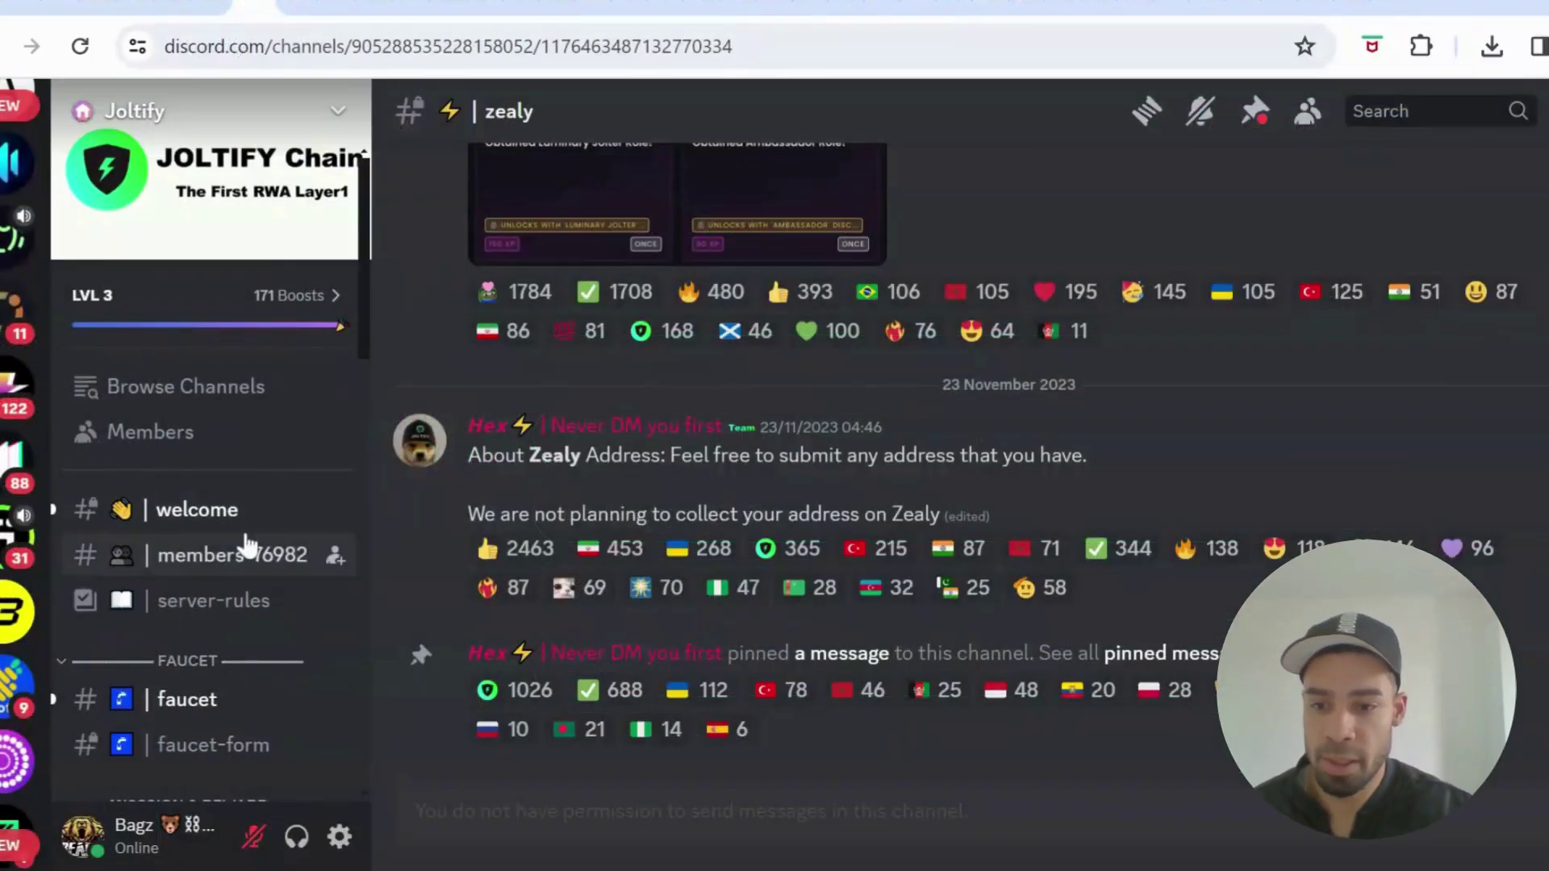
# Step: Open the #faucet channel in the Joltify Discord server
pyautogui.click(242, 702)
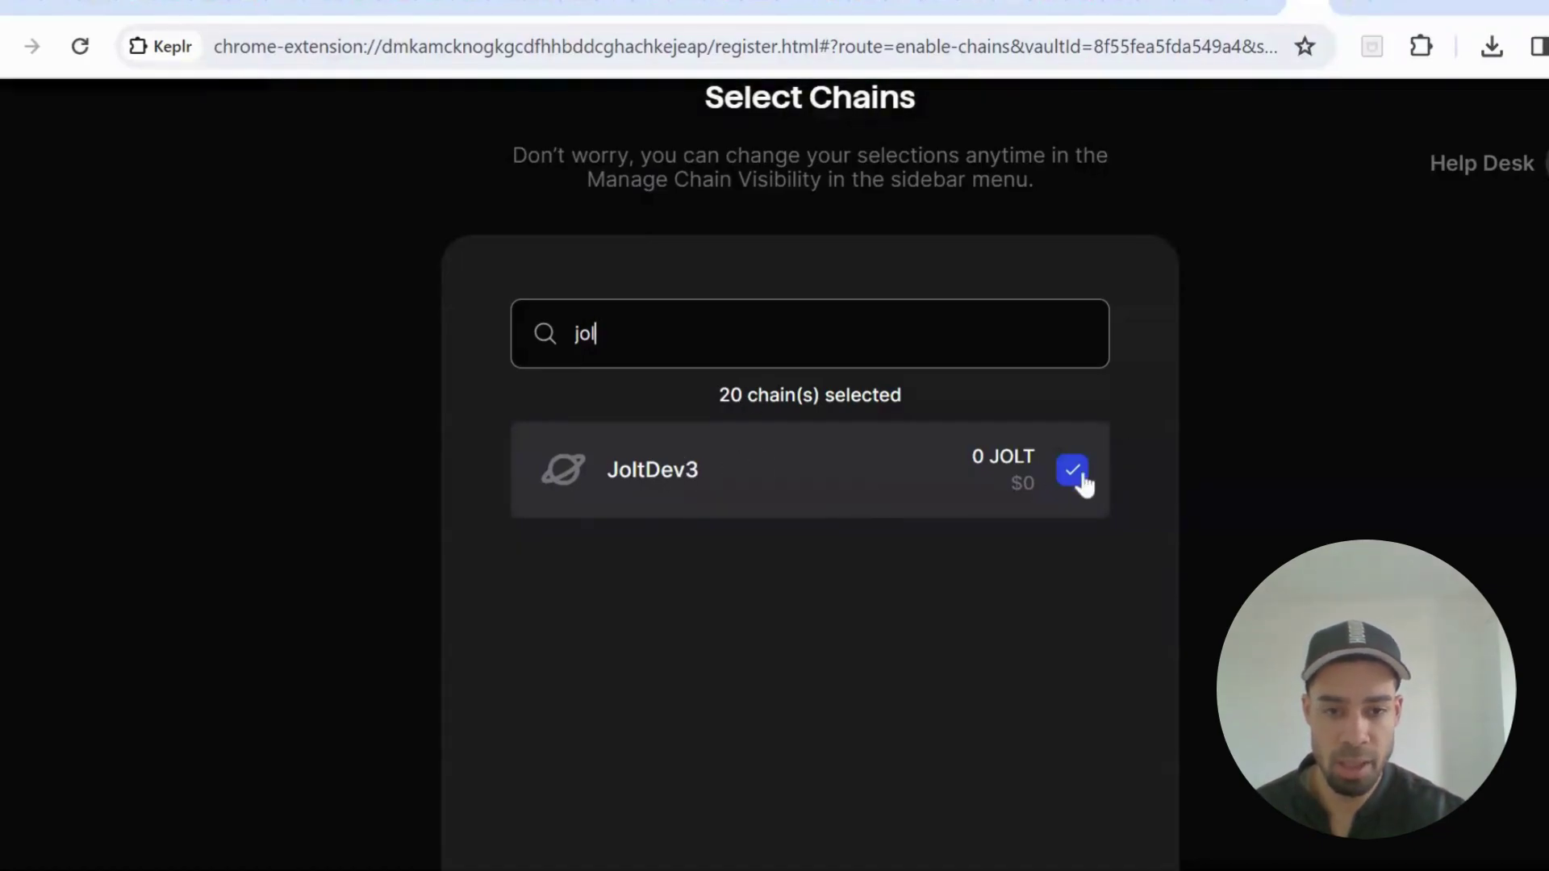
# Step: Scroll through Keplr's Select Chains list with JoltDev3 enabled
pyautogui.scroll(-4, 1044, 487)
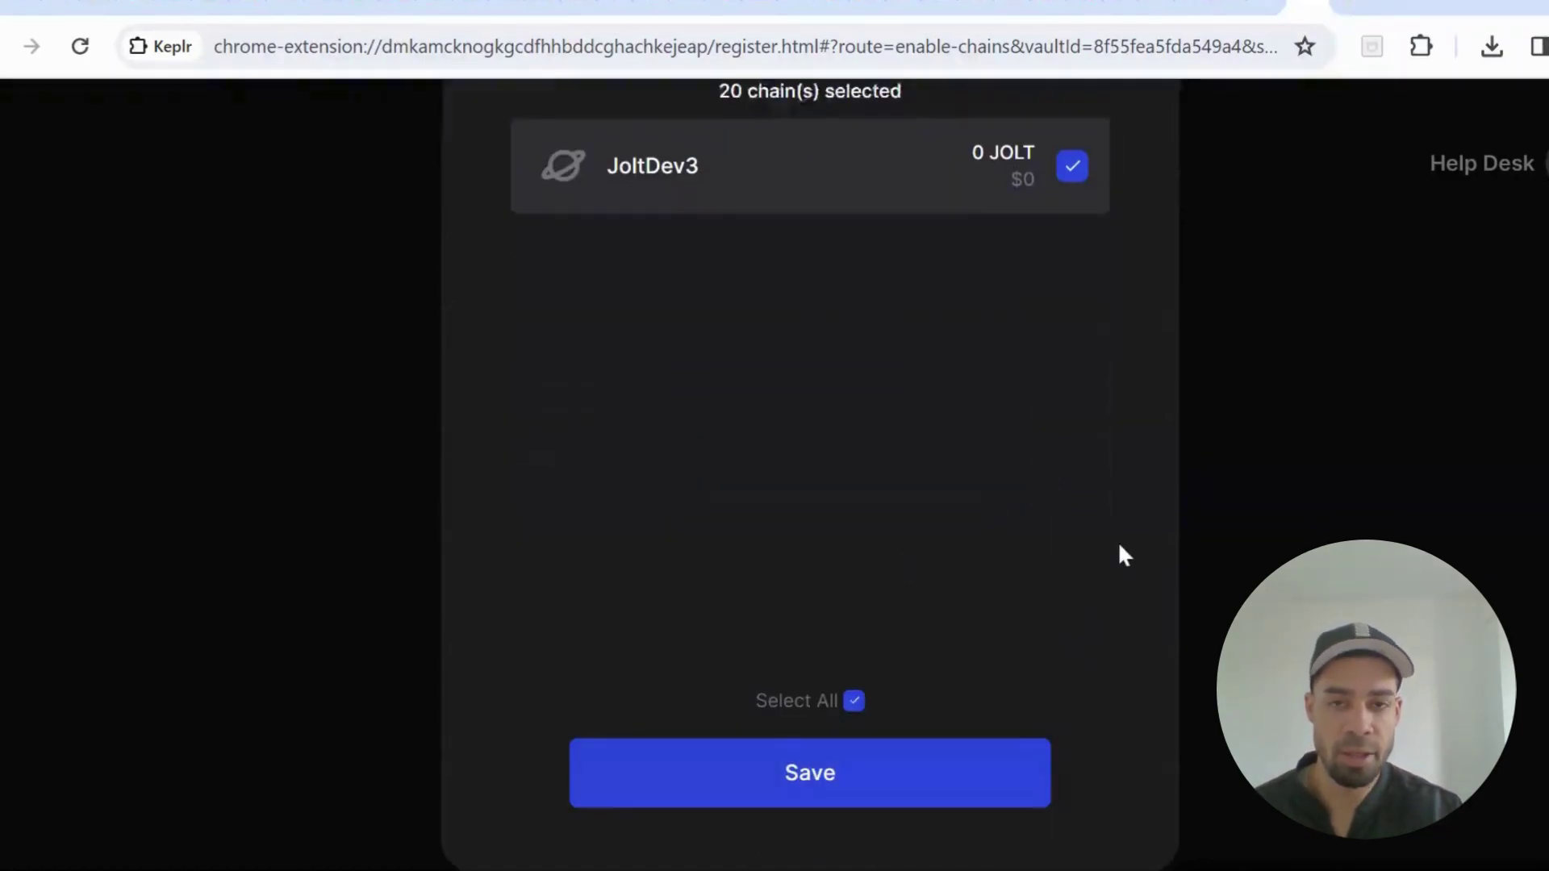
pyautogui.scroll(4, 1119, 547)
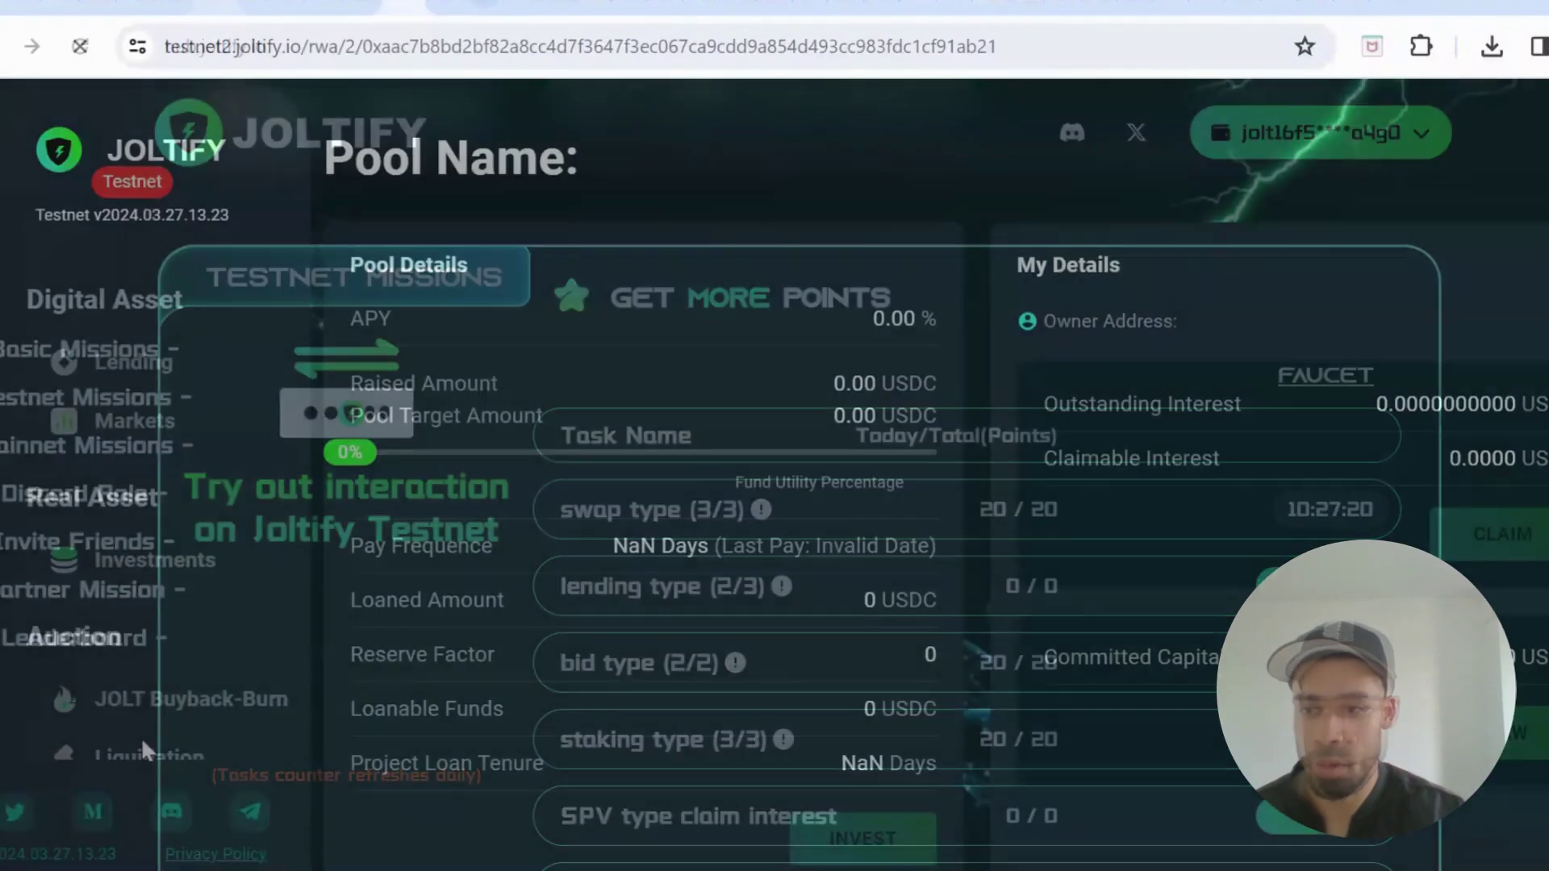
# Step: Open the testnet Swap page paying USDC and check JOLT in the receive-token list
pyautogui.scroll(-5, 197, 540)
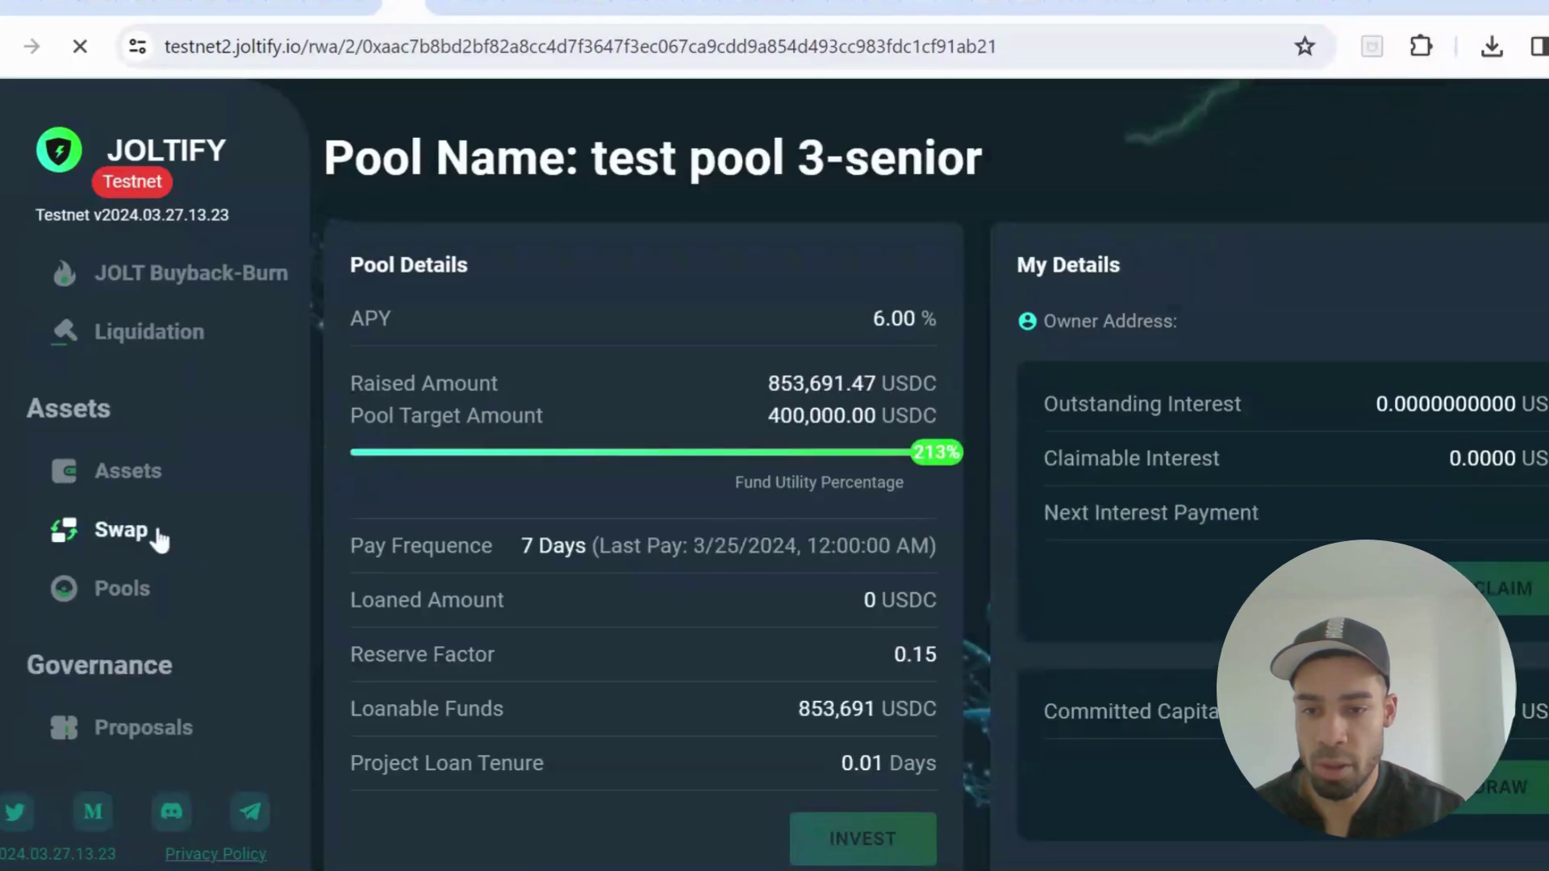
pyautogui.click(121, 530)
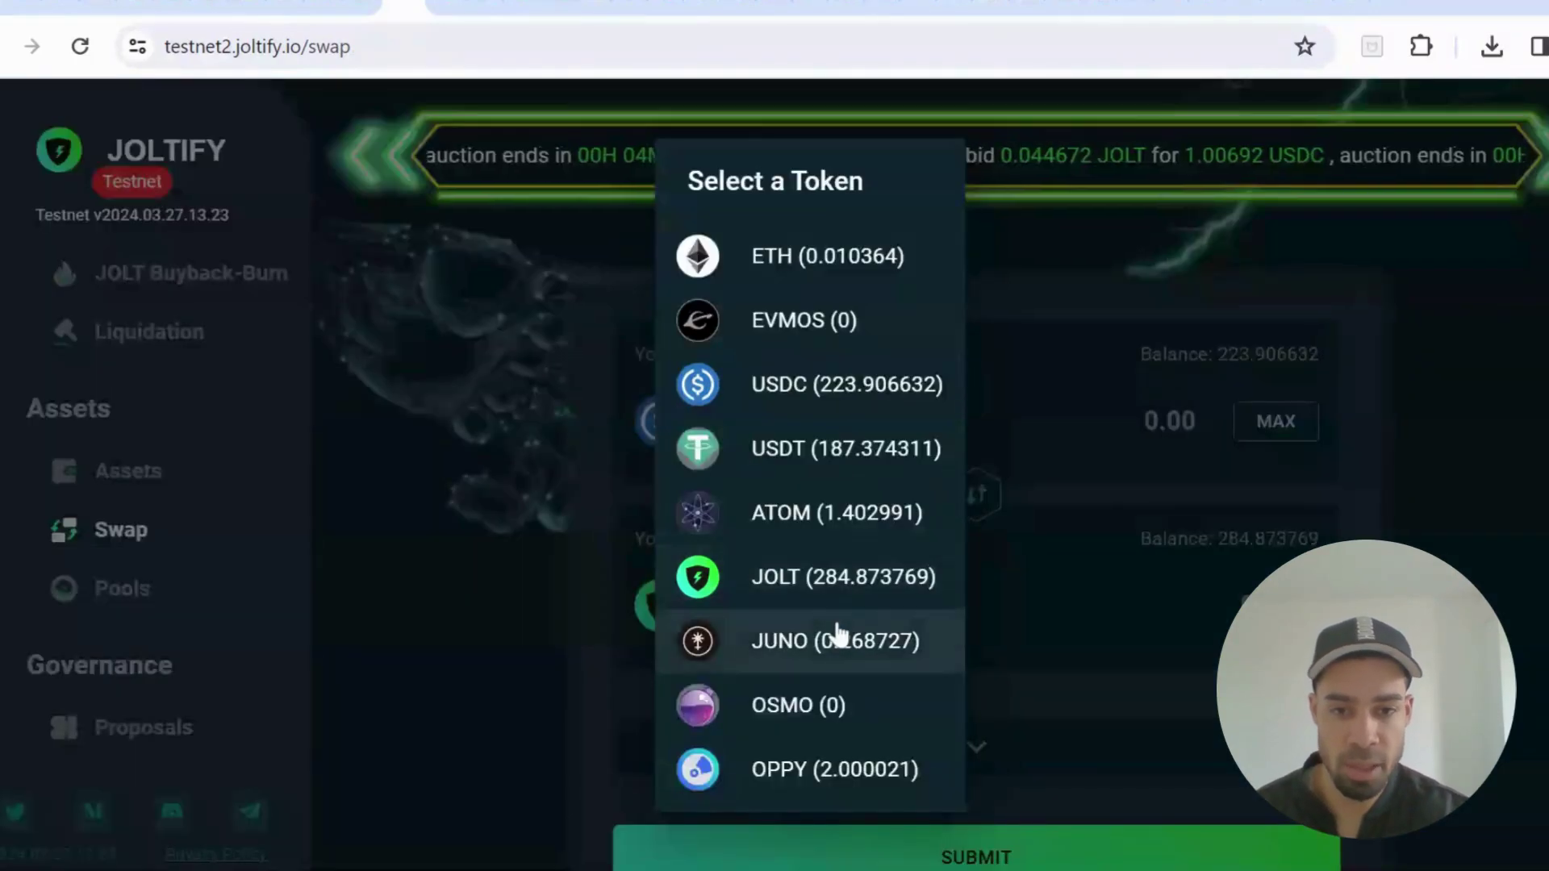
pyautogui.click(789, 609)
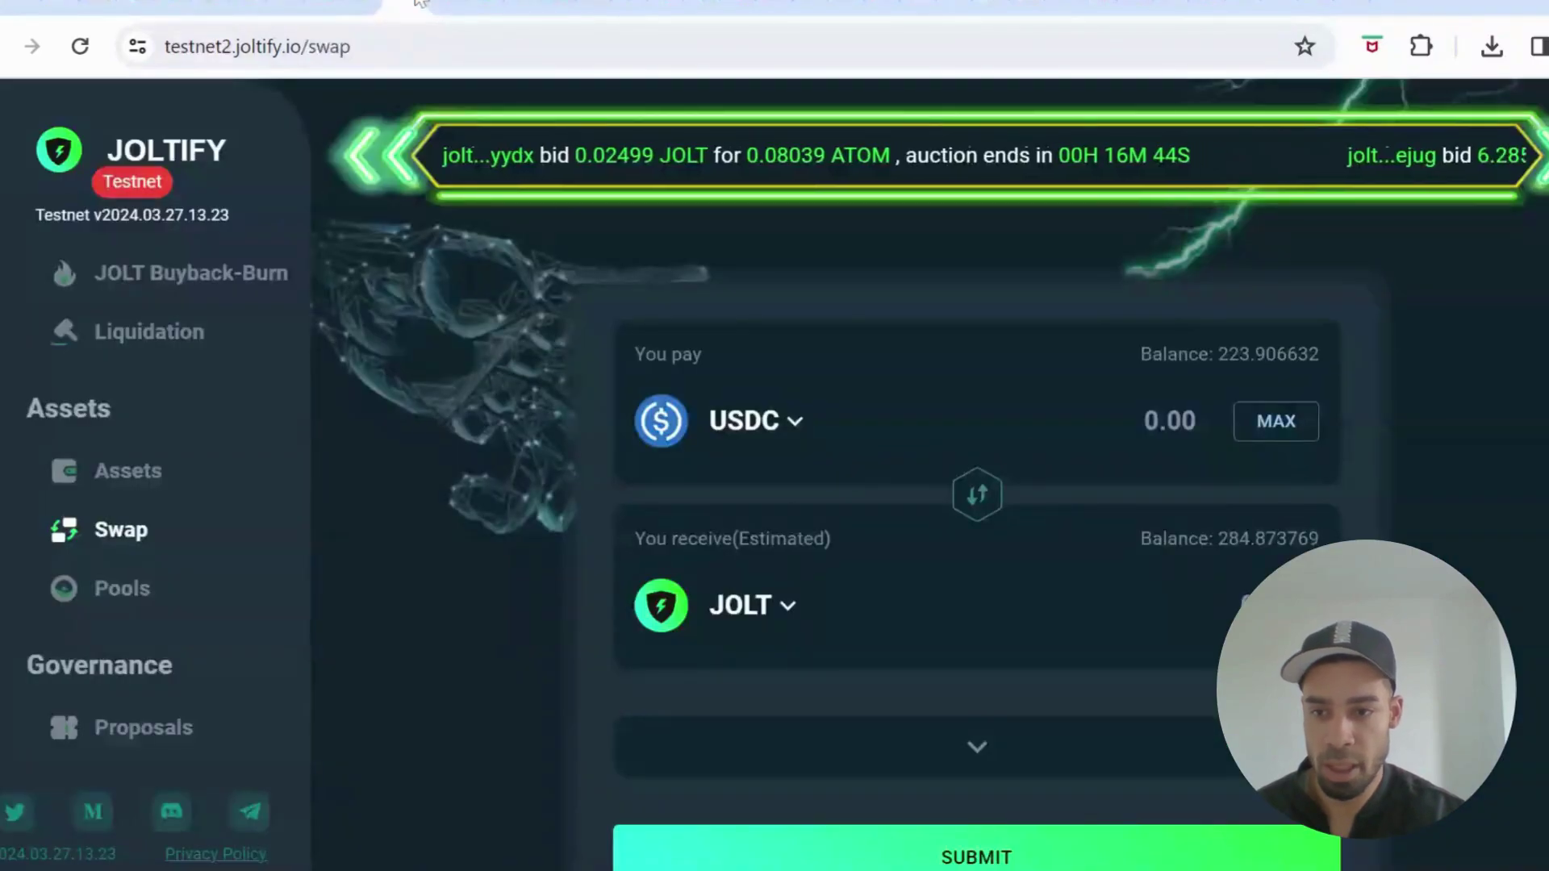
pyautogui.scroll(6, 189, 530)
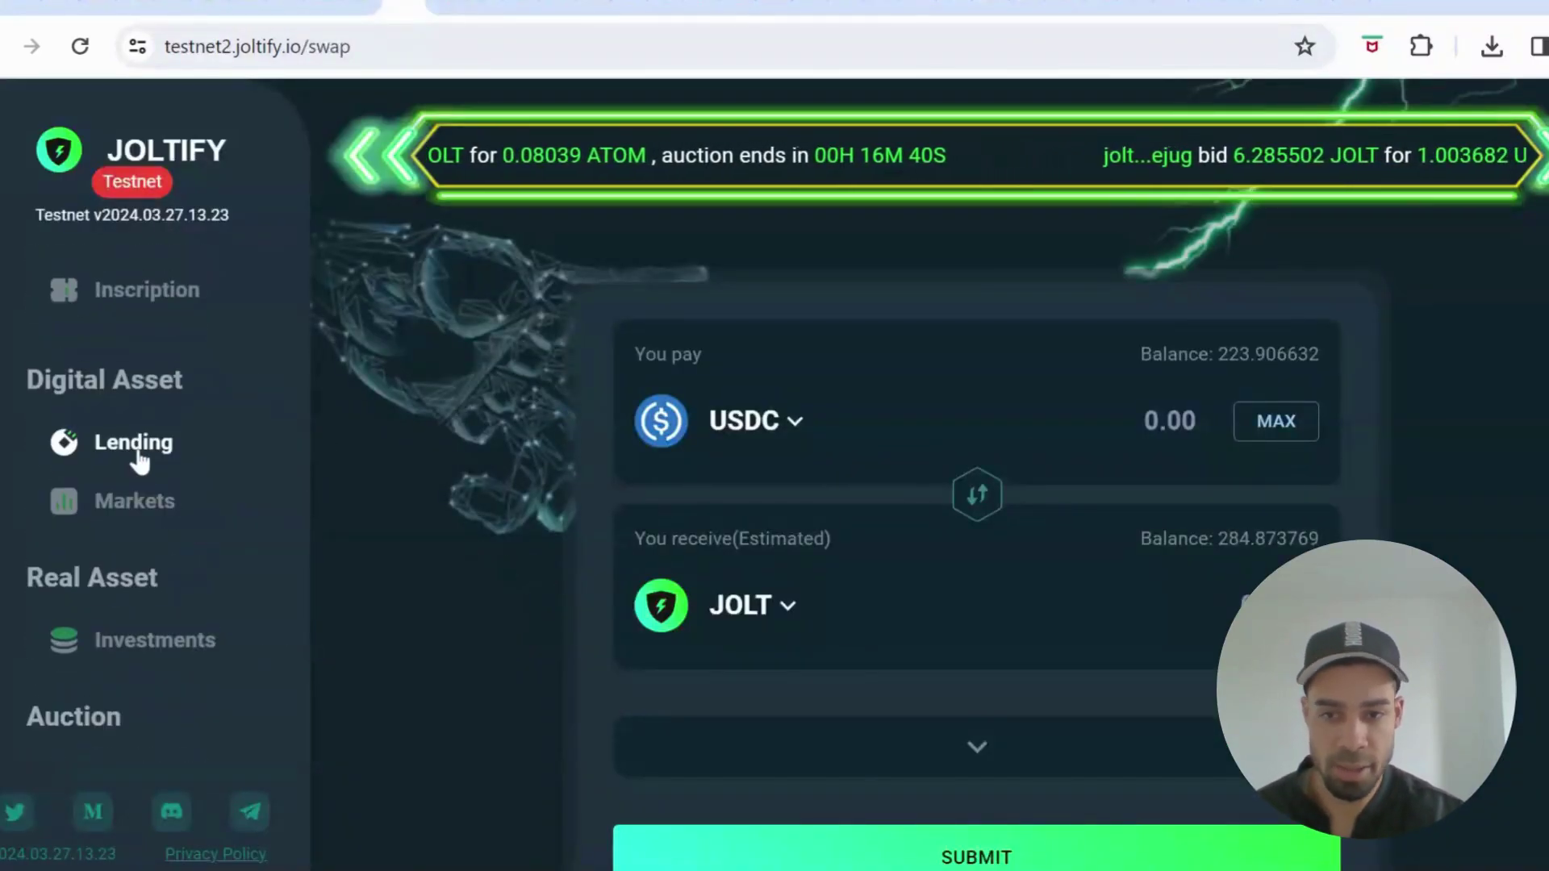
# Step: Open the Digital Asset Lending page and scroll down its supplies and borrows
pyautogui.click(134, 443)
pyautogui.scroll(-7, 1040, 544)
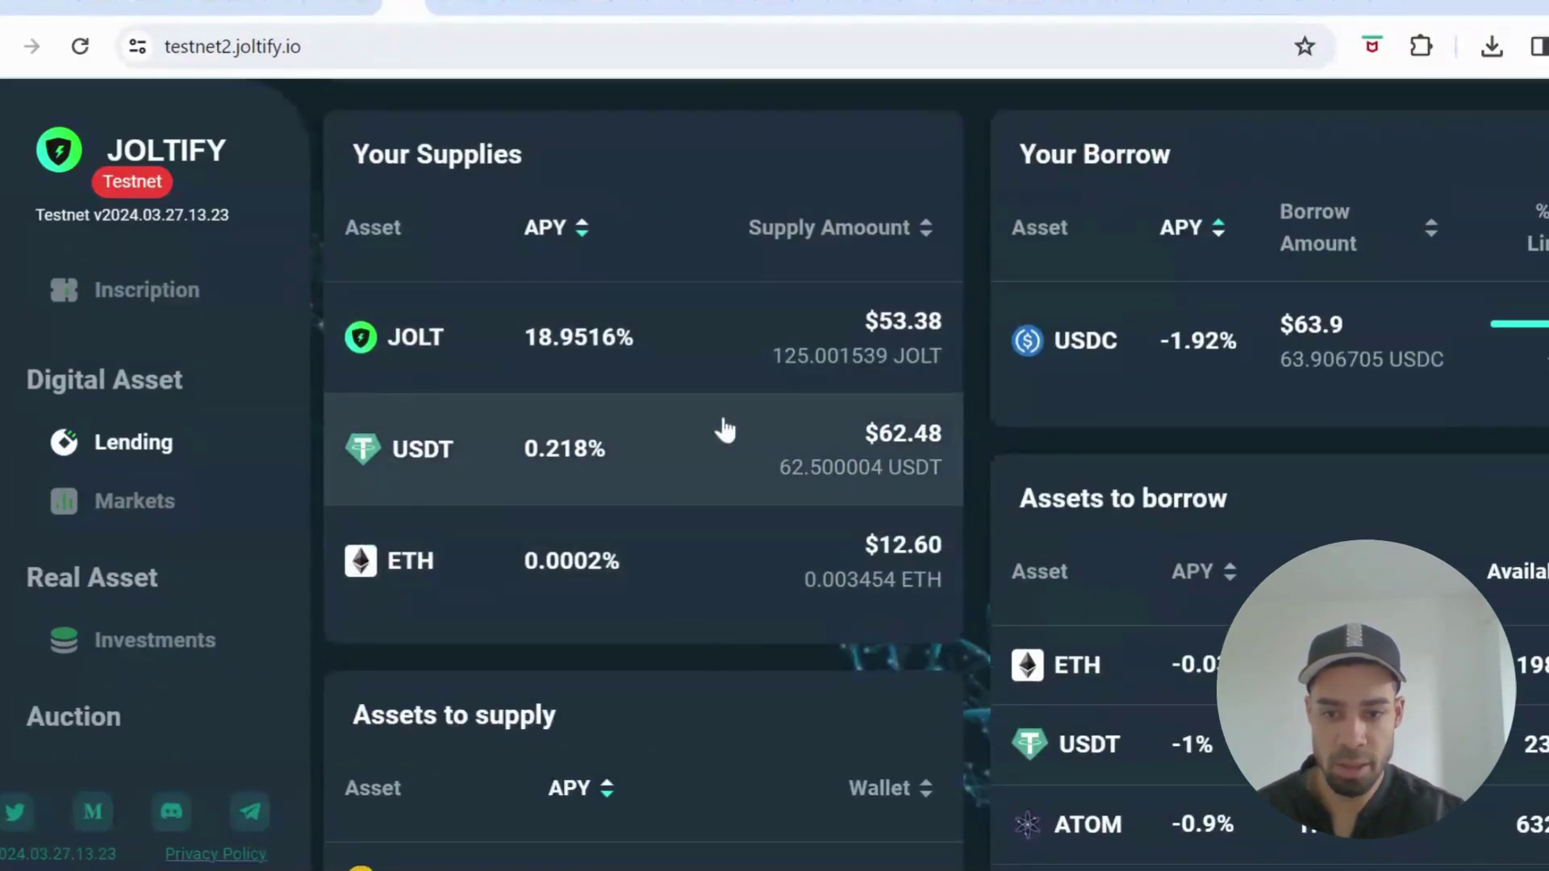
pyautogui.scroll(-3, 720, 427)
pyautogui.scroll(-1, 810, 521)
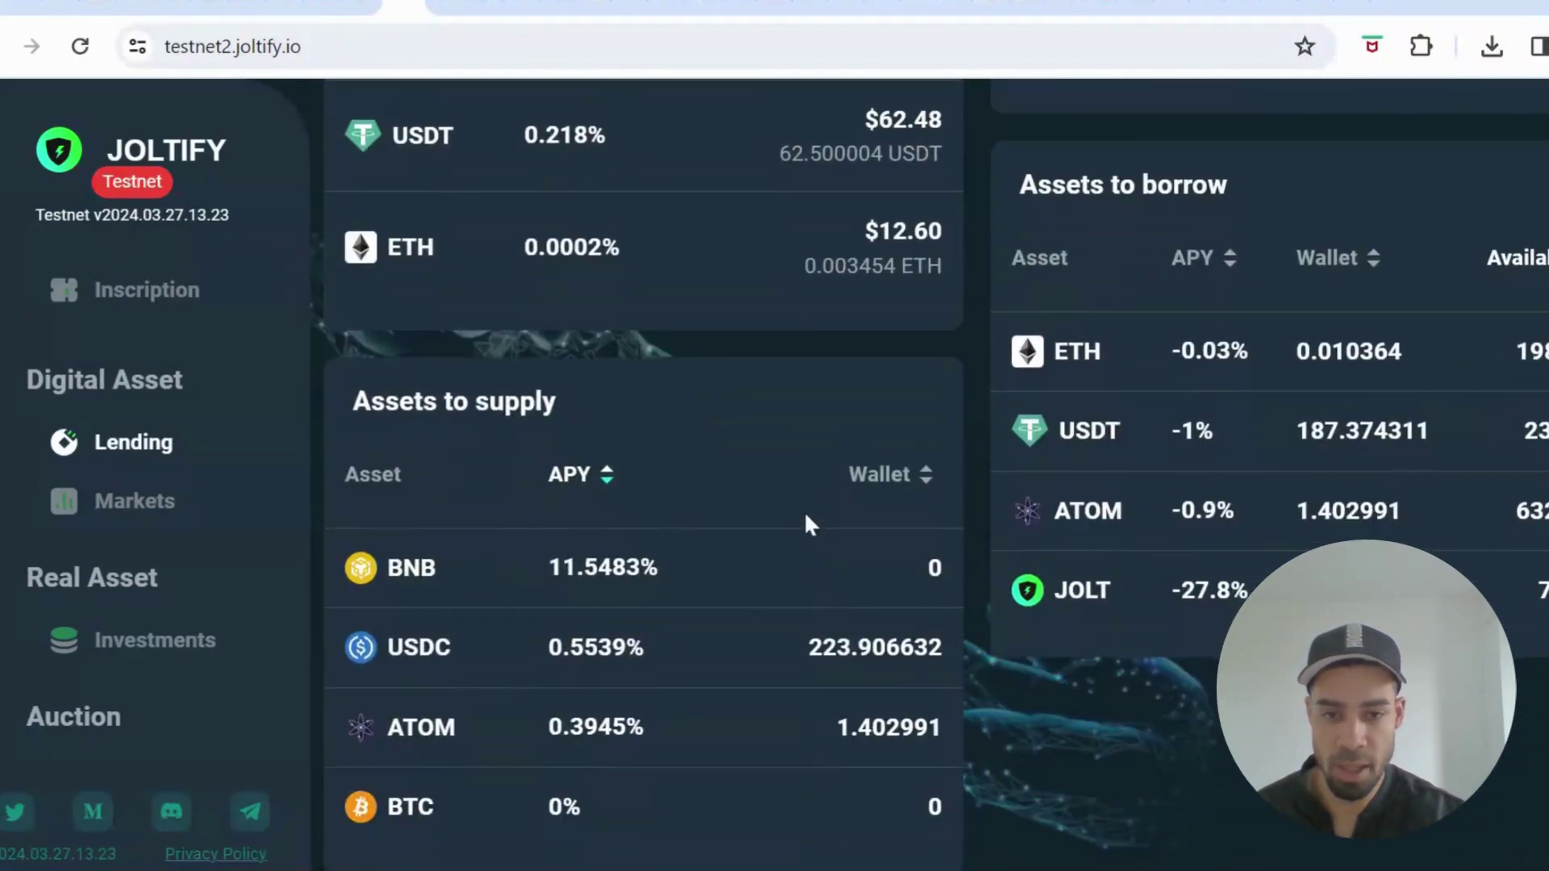
pyautogui.scroll(-1, 637, 625)
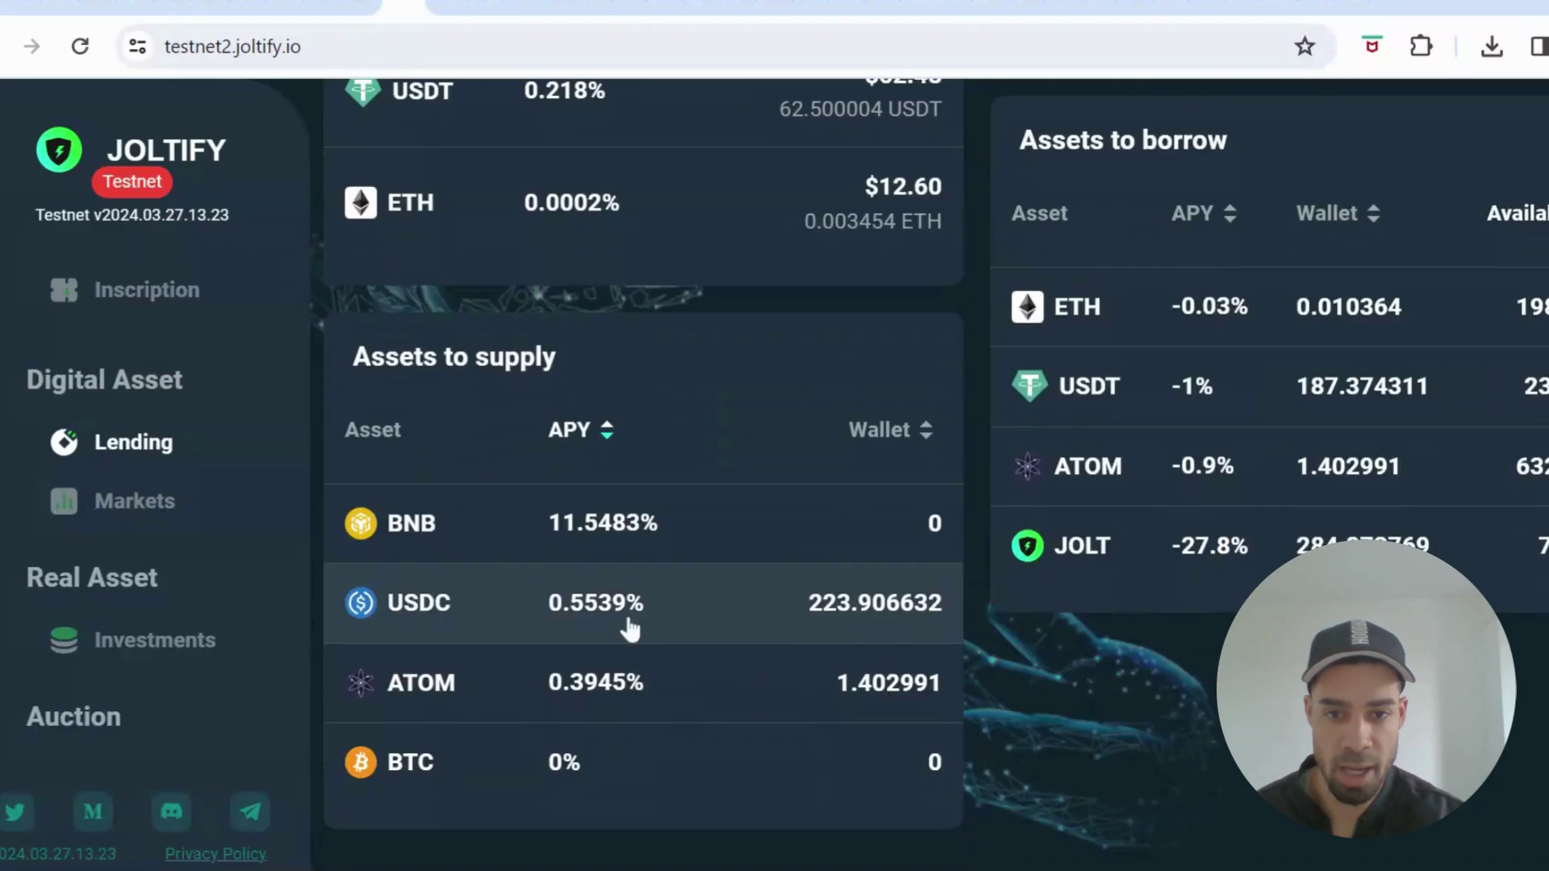
# Step: Open the USDC deposit and withdraw panel, then close it to return to the lending overview
pyautogui.click(629, 628)
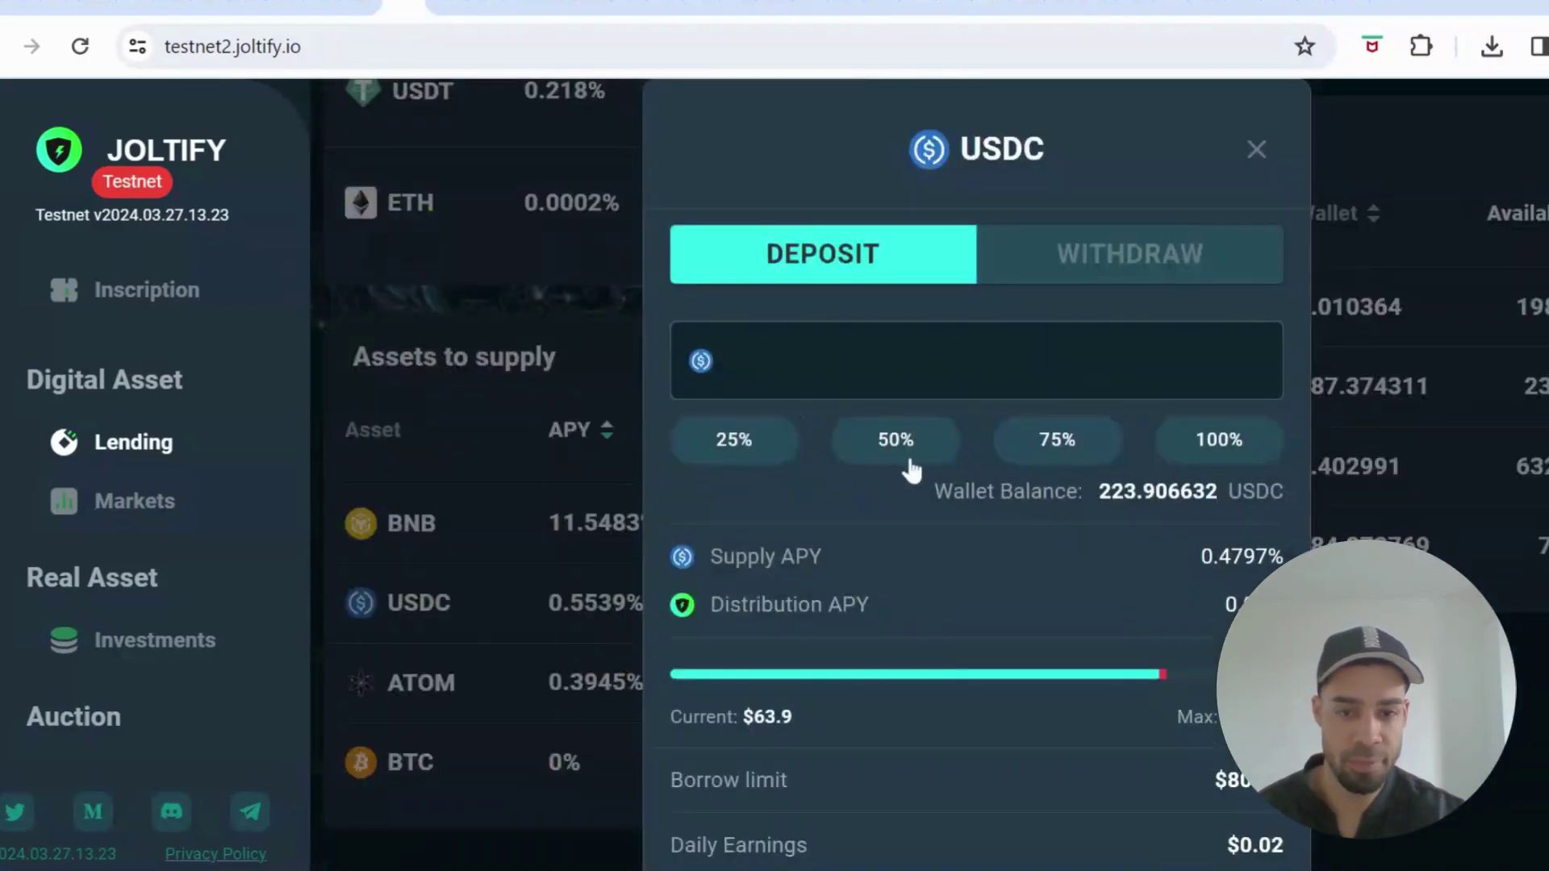
pyautogui.scroll(5, 912, 471)
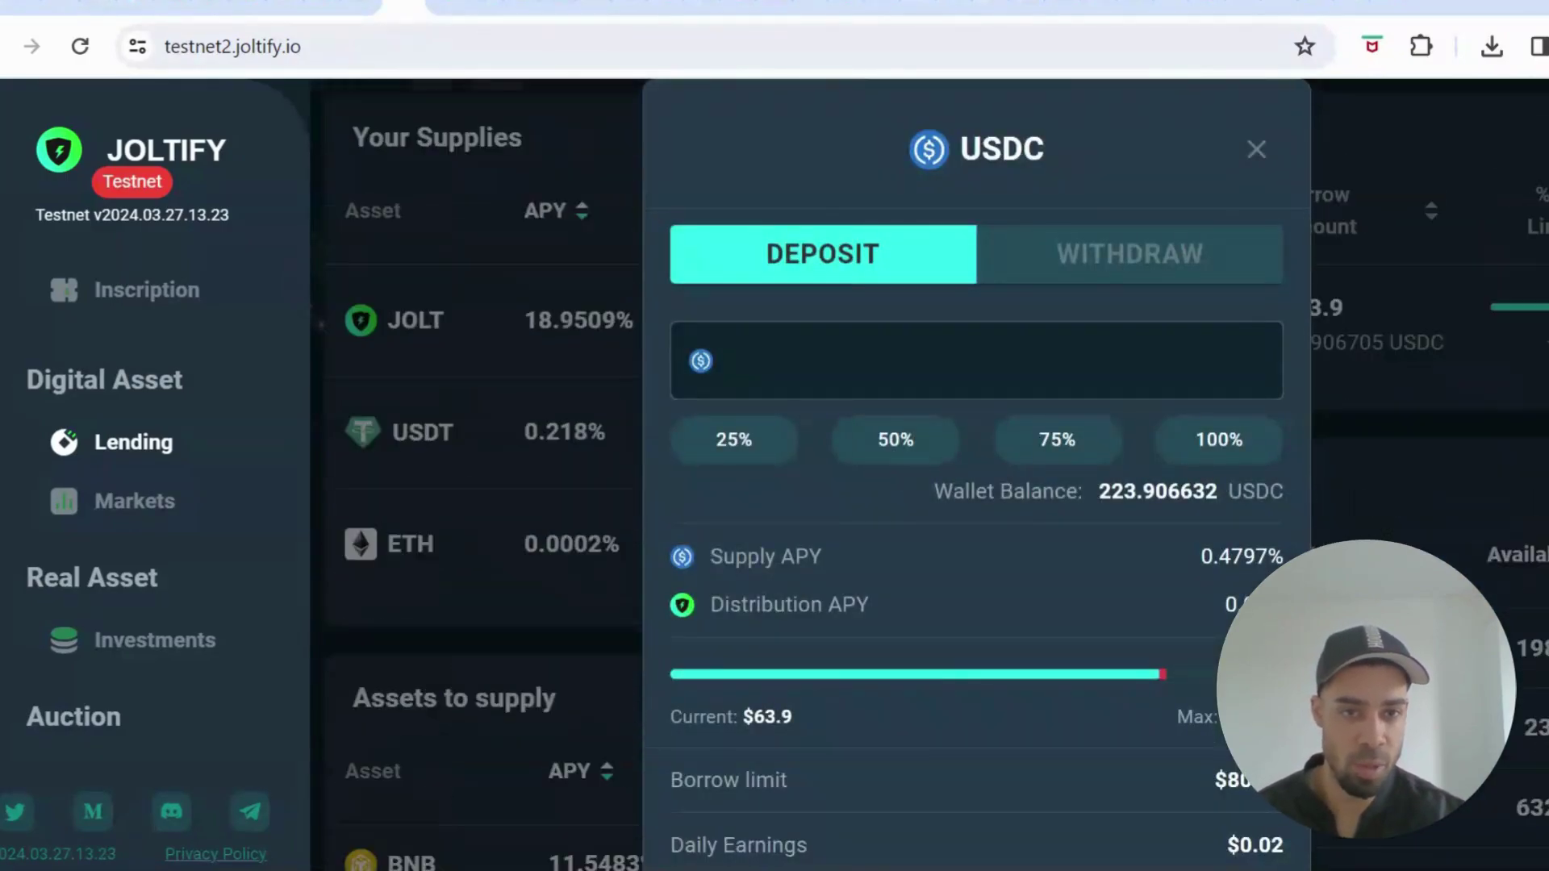
pyautogui.click(1258, 150)
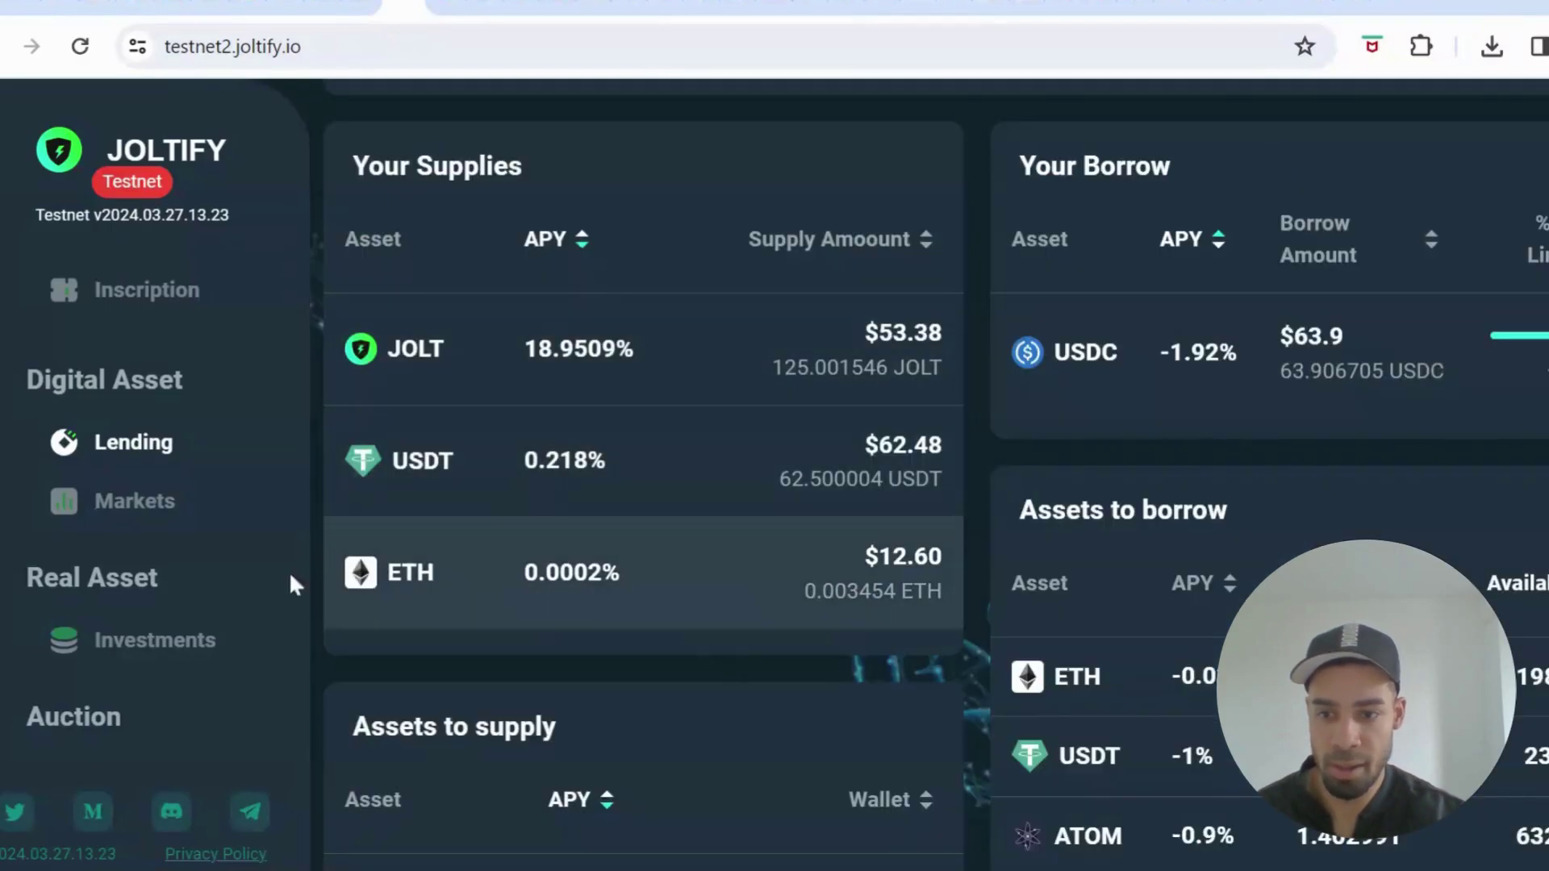
pyautogui.scroll(-5, 219, 607)
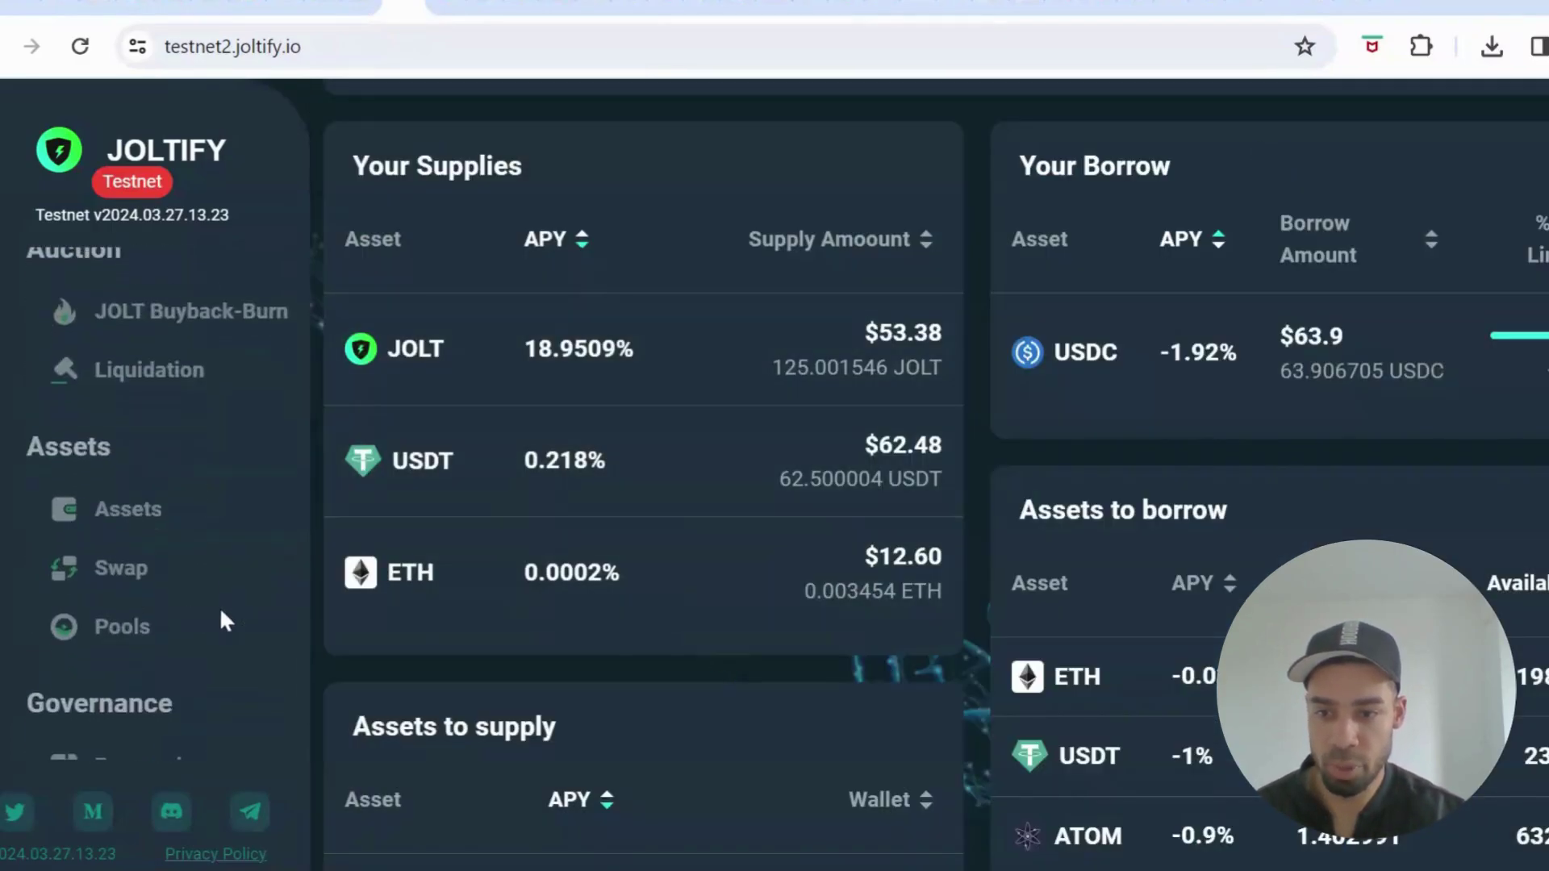
# Step: Start a deposit into the USDT/OPPY pool with 1 OPPY entered
pyautogui.click(121, 674)
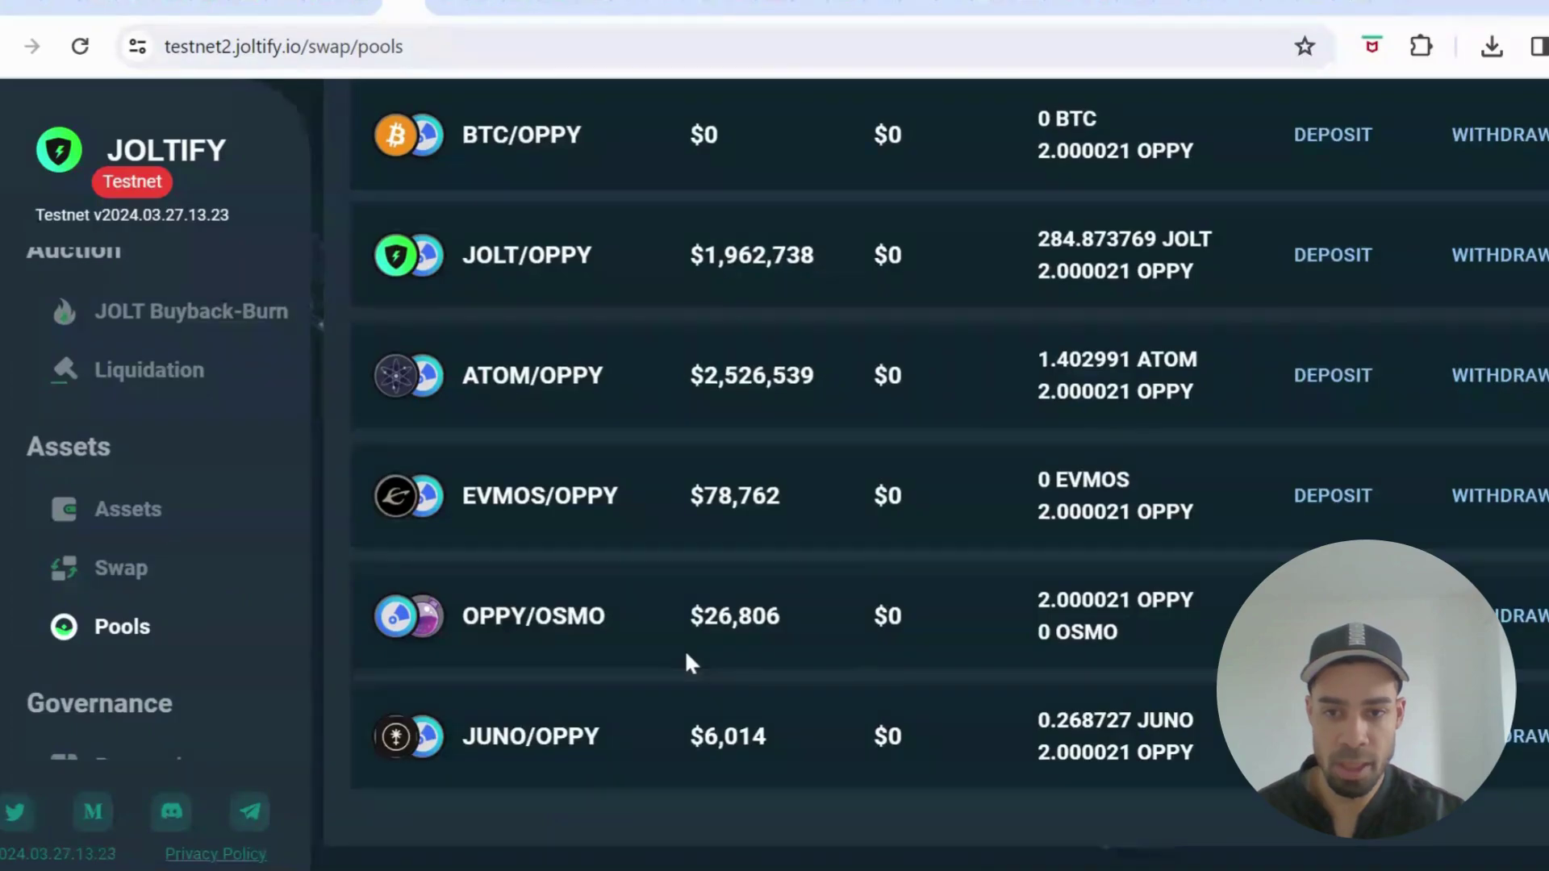
pyautogui.scroll(8, 686, 655)
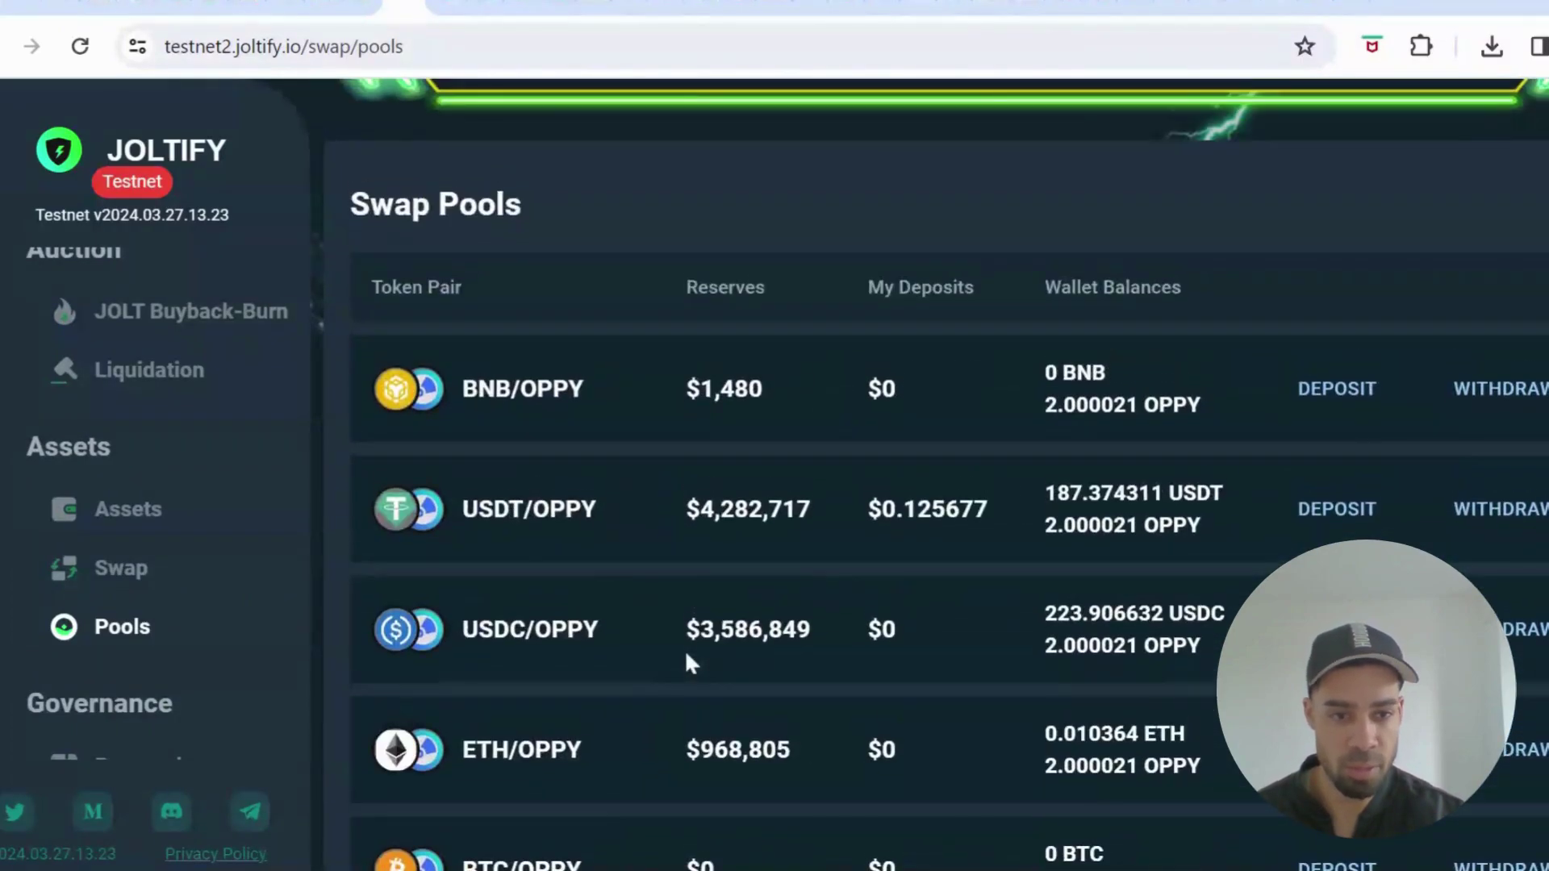
pyautogui.click(1337, 509)
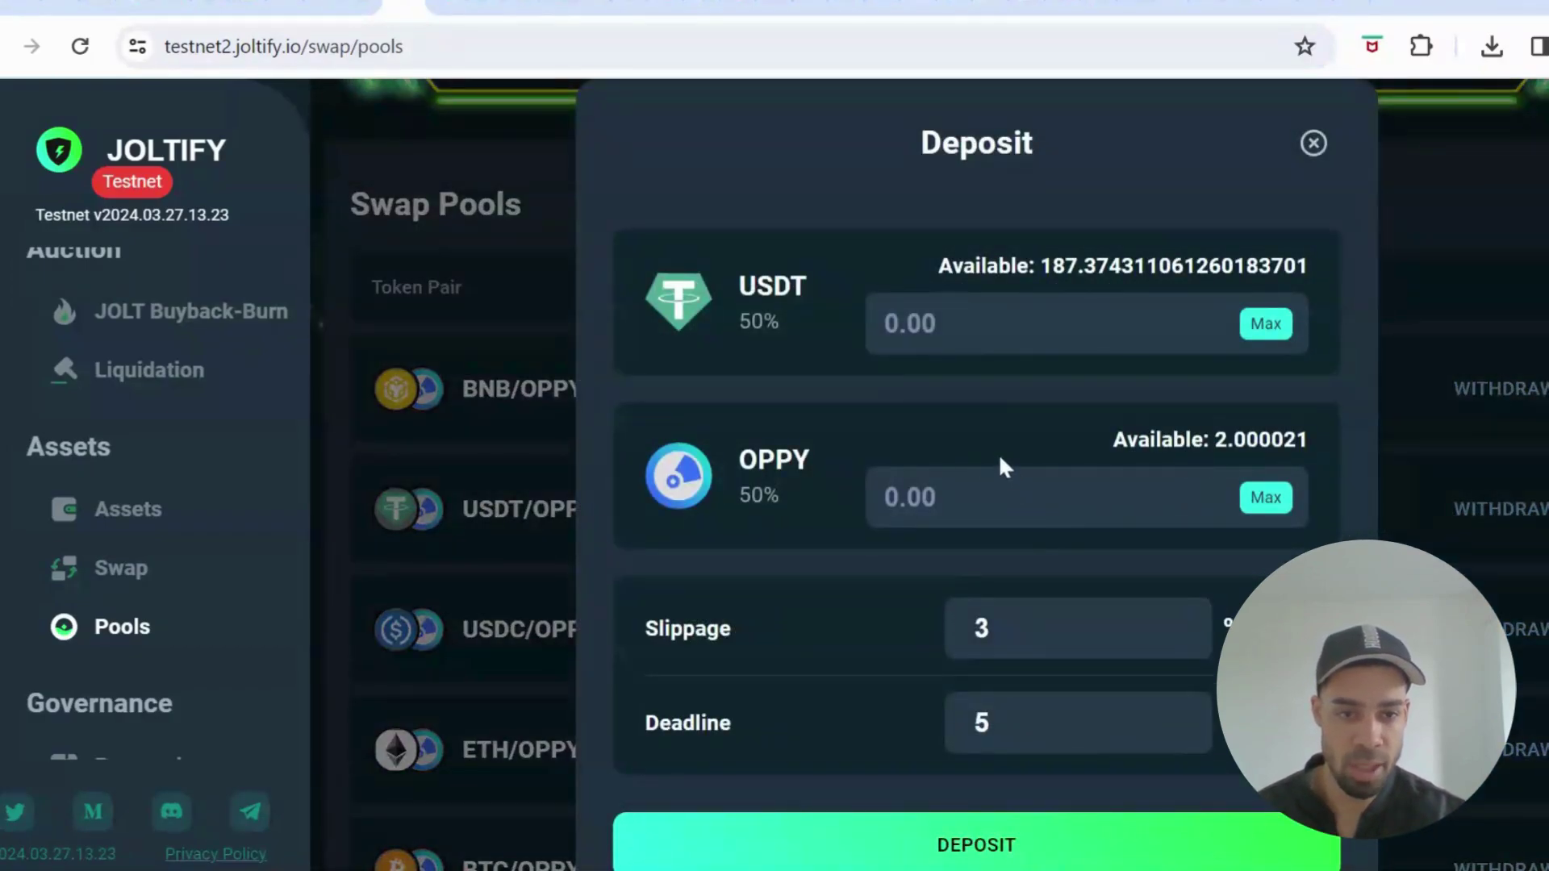
pyautogui.click(996, 496)
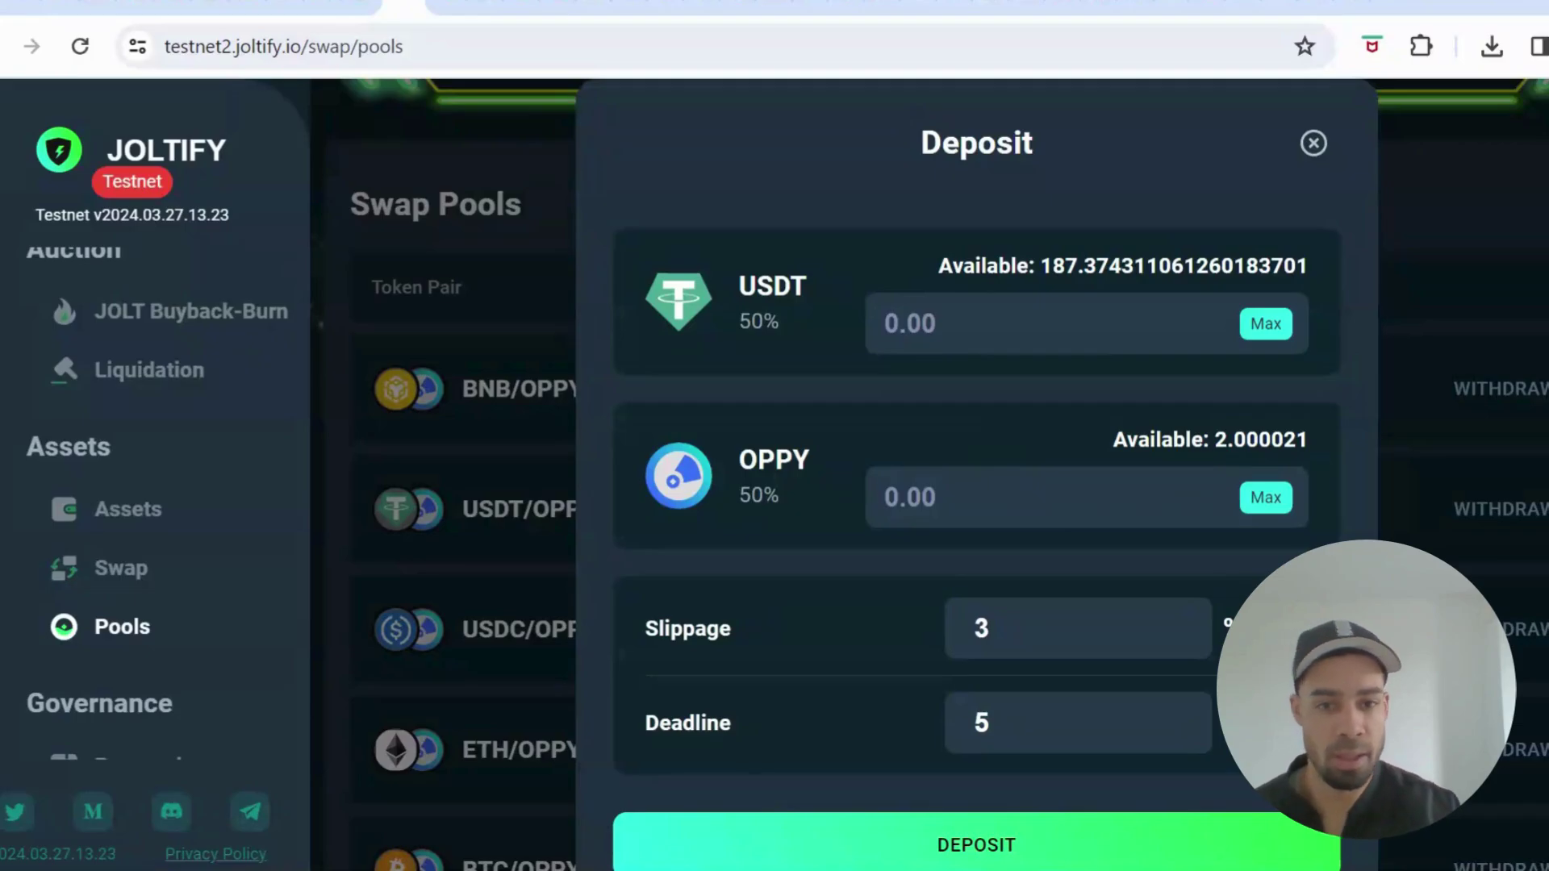
pyautogui.write('1')
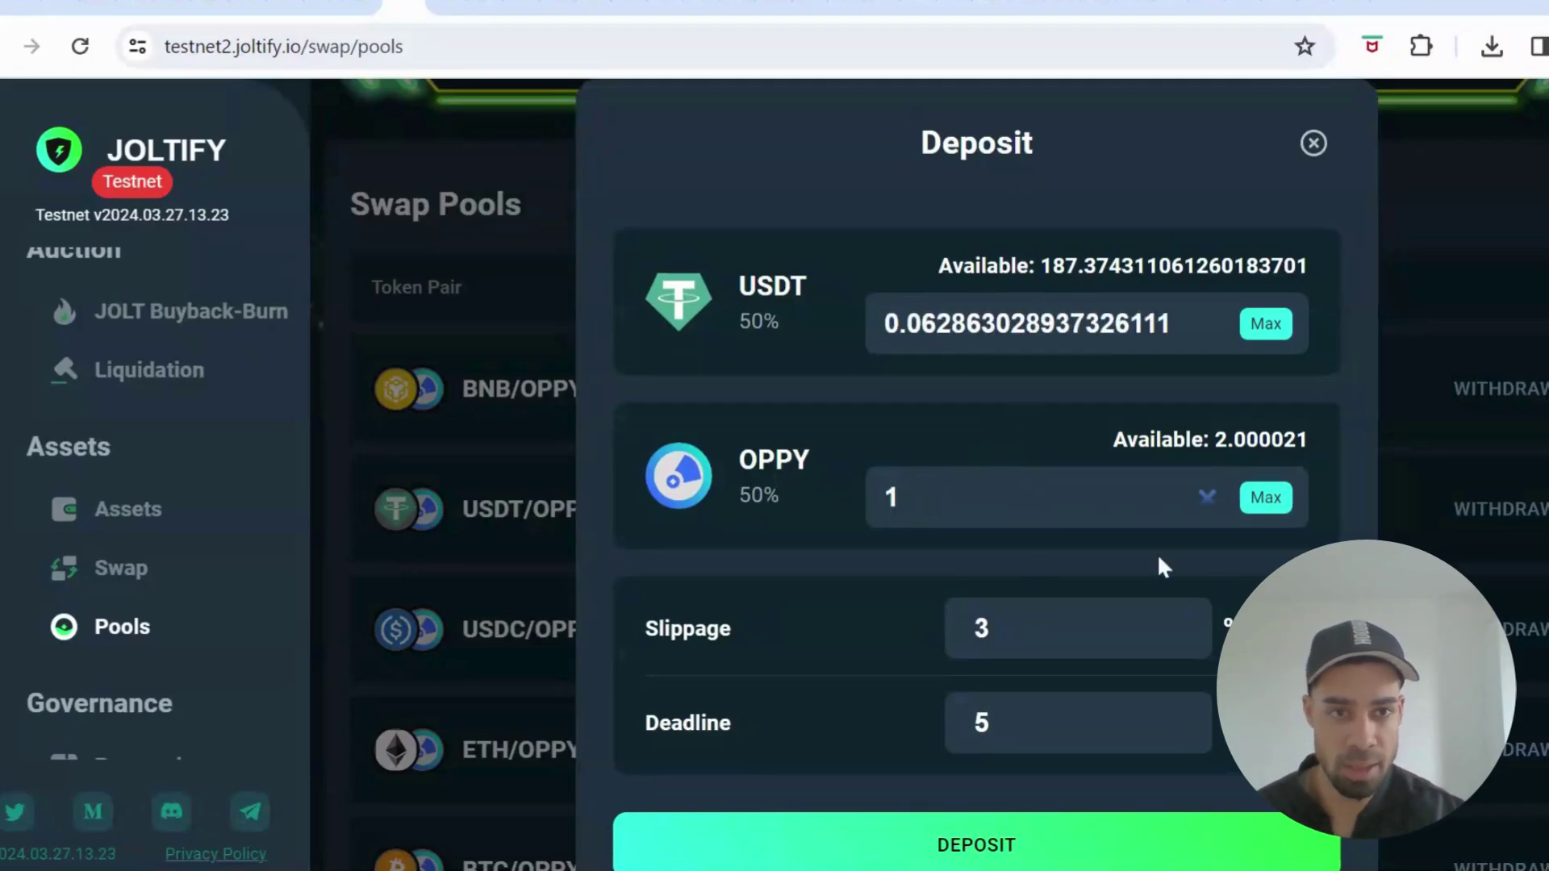
pyautogui.scroll(-1, 1162, 569)
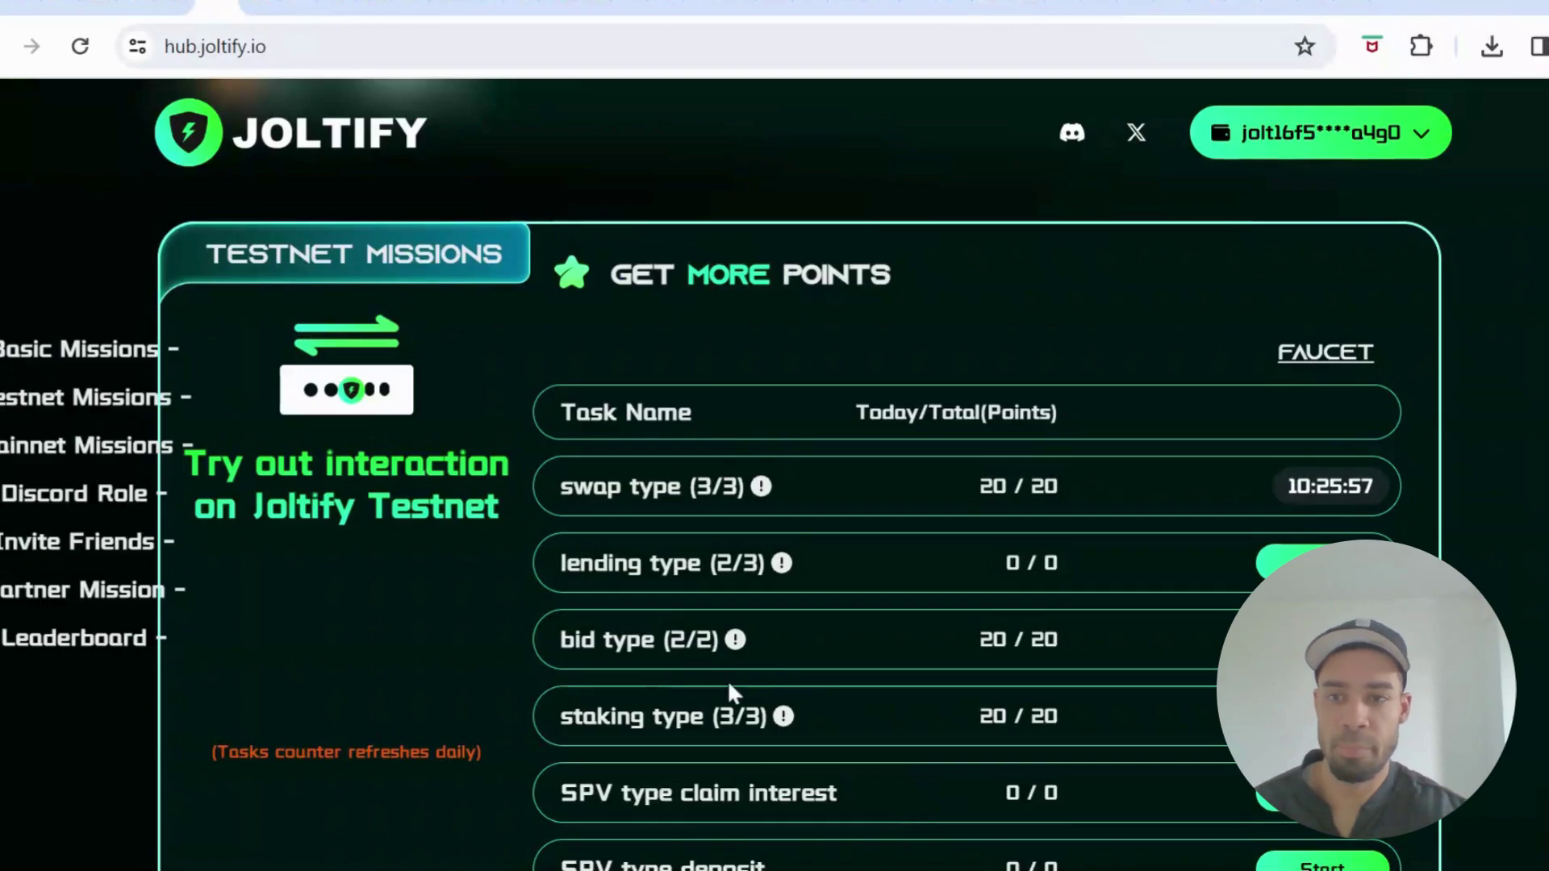
# Step: Return to the Swap Pools page showing the $0.125677 USDT/OPPY deposit
pyautogui.click(408, 5)
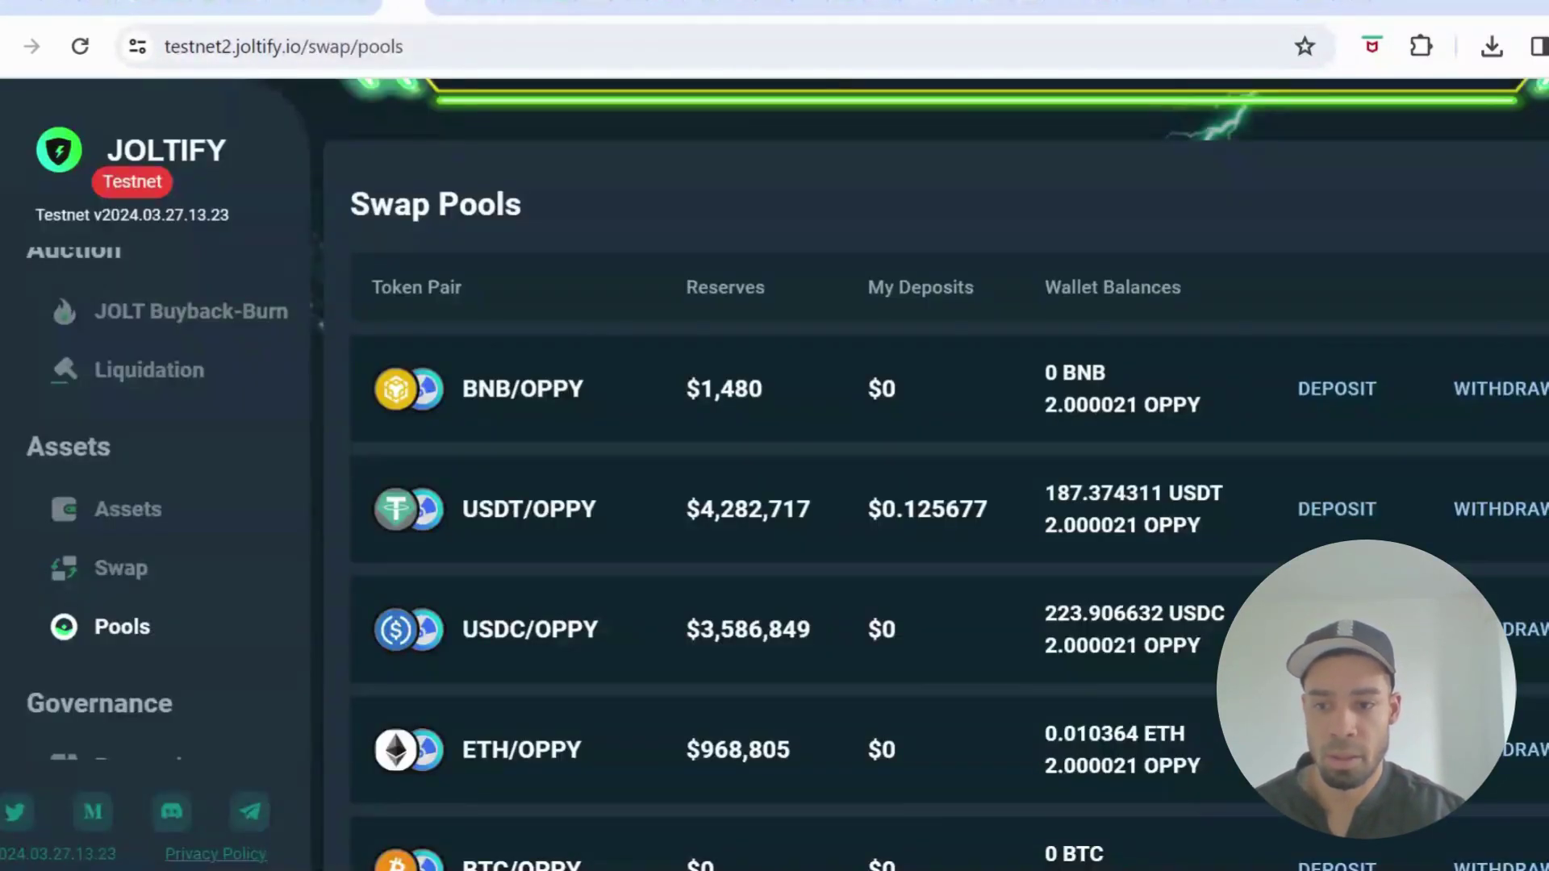
pyautogui.scroll(-1, 263, 526)
pyautogui.scroll(2, 263, 533)
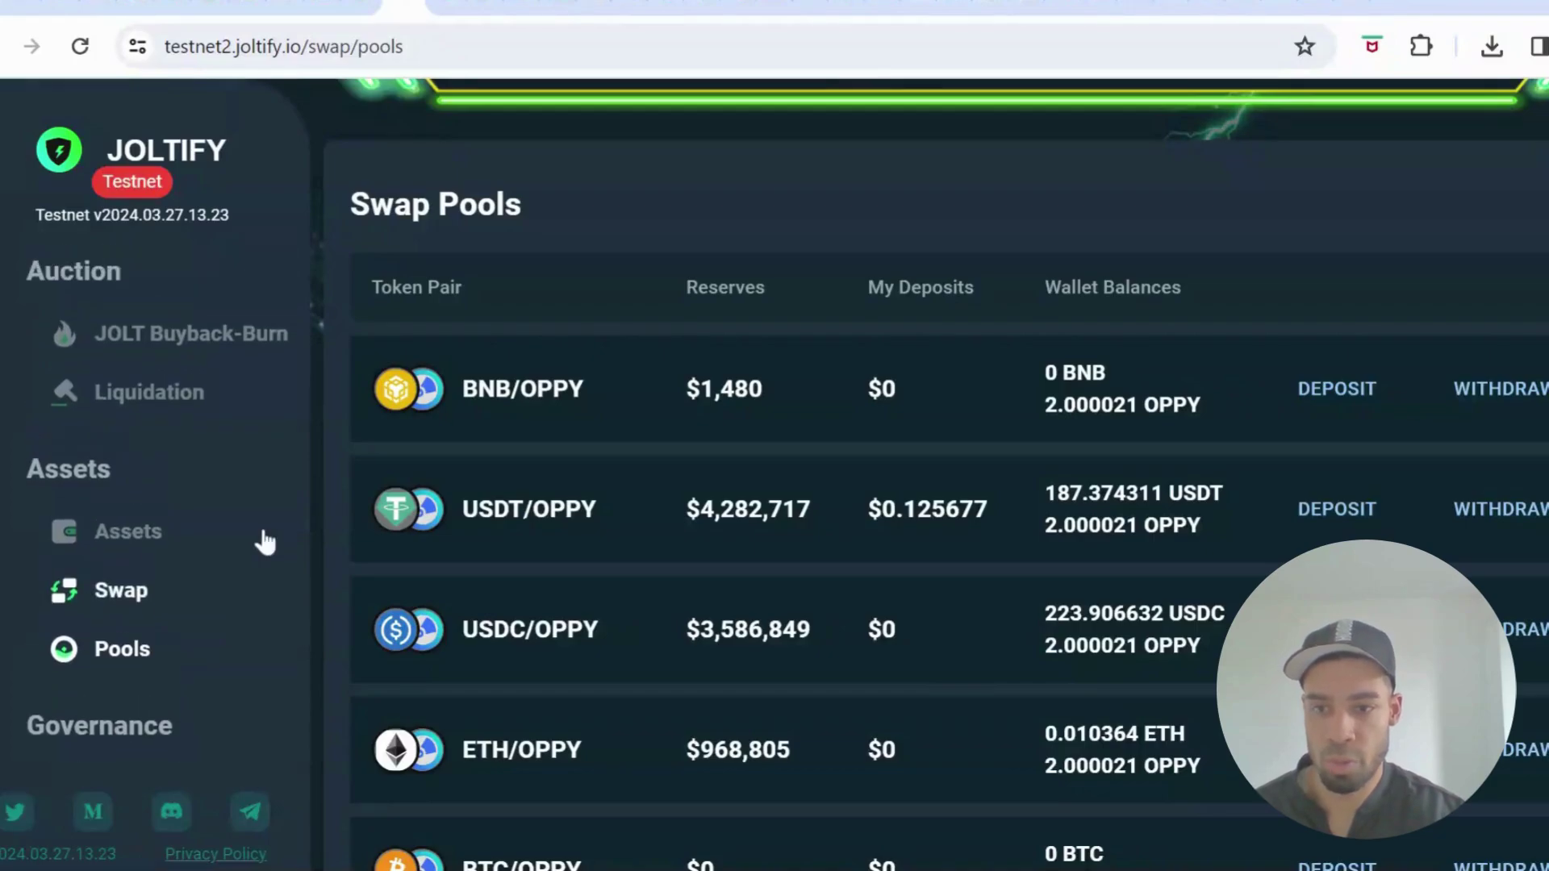
# Step: Open the JOLT Buyback-Burn auction page and scroll to the auction cards
pyautogui.click(240, 373)
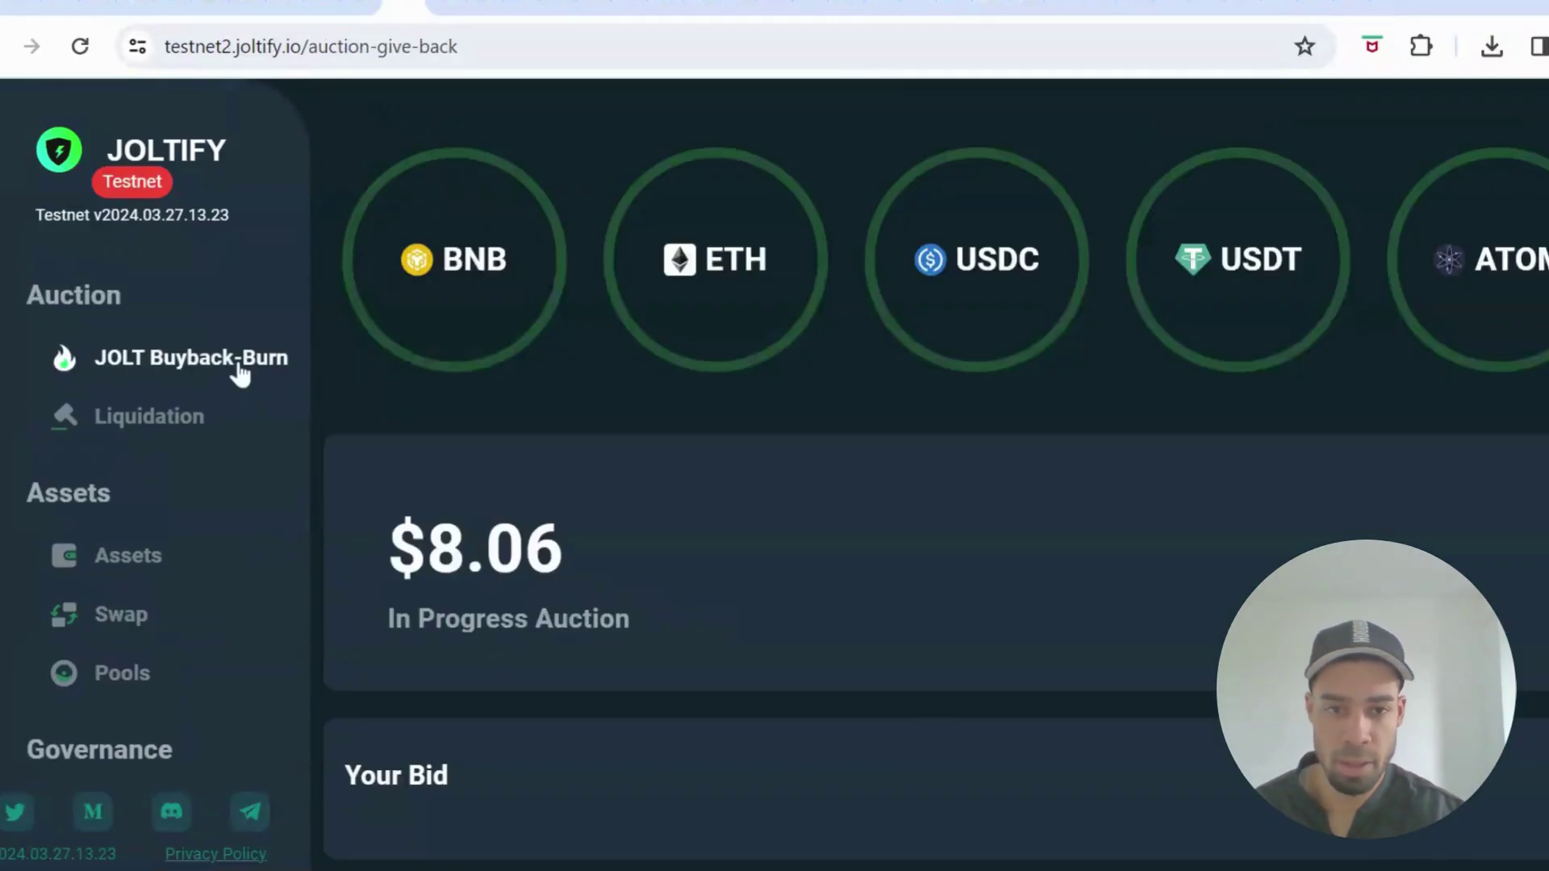
pyautogui.scroll(-10, 897, 524)
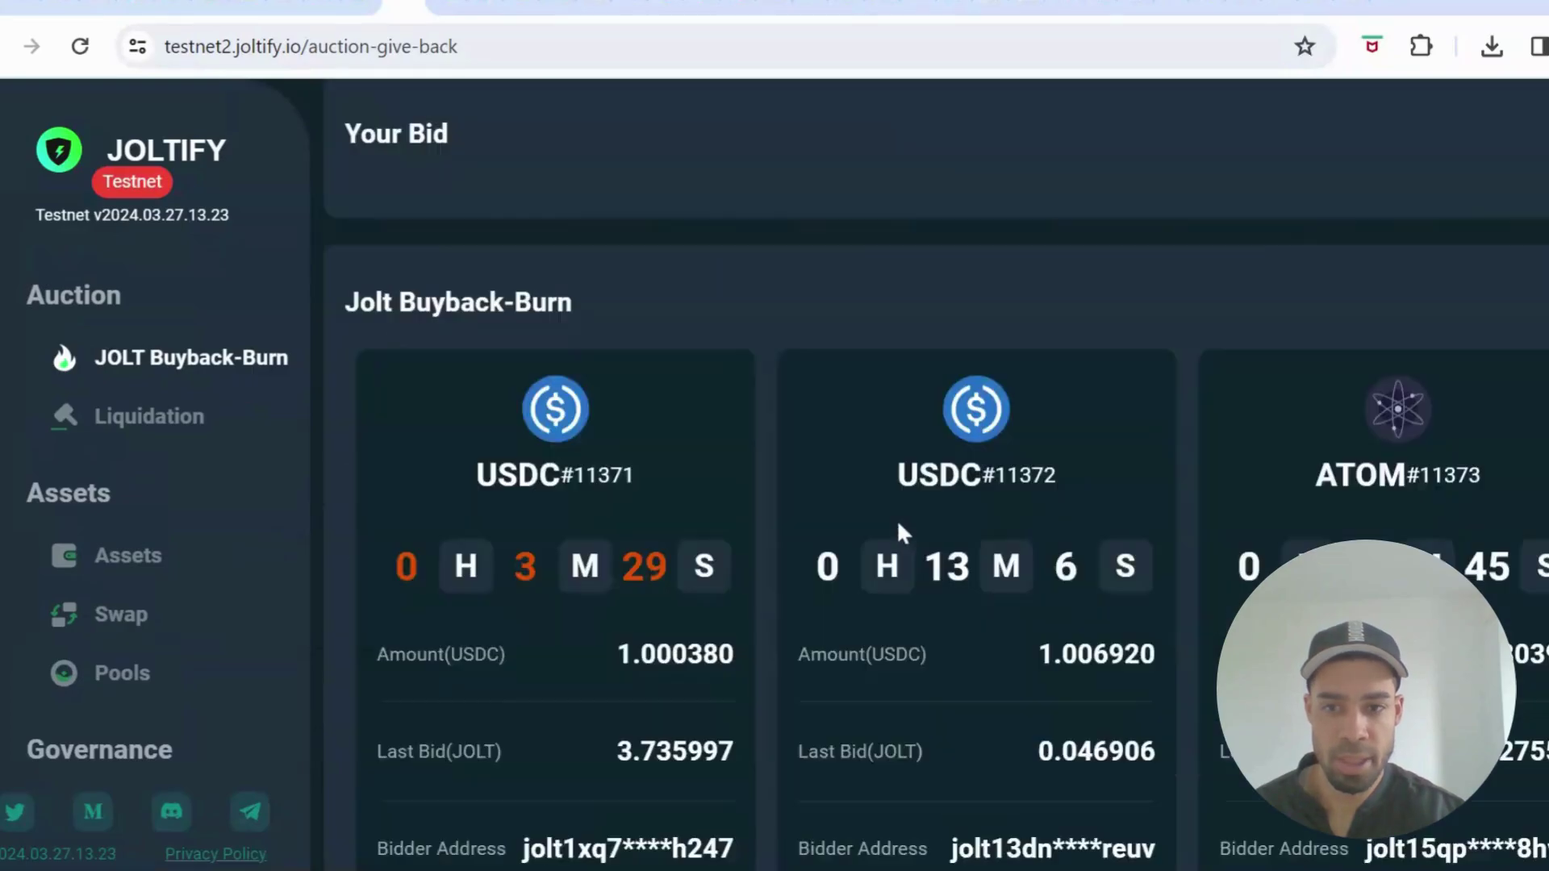
pyautogui.moveTo(923, 634)
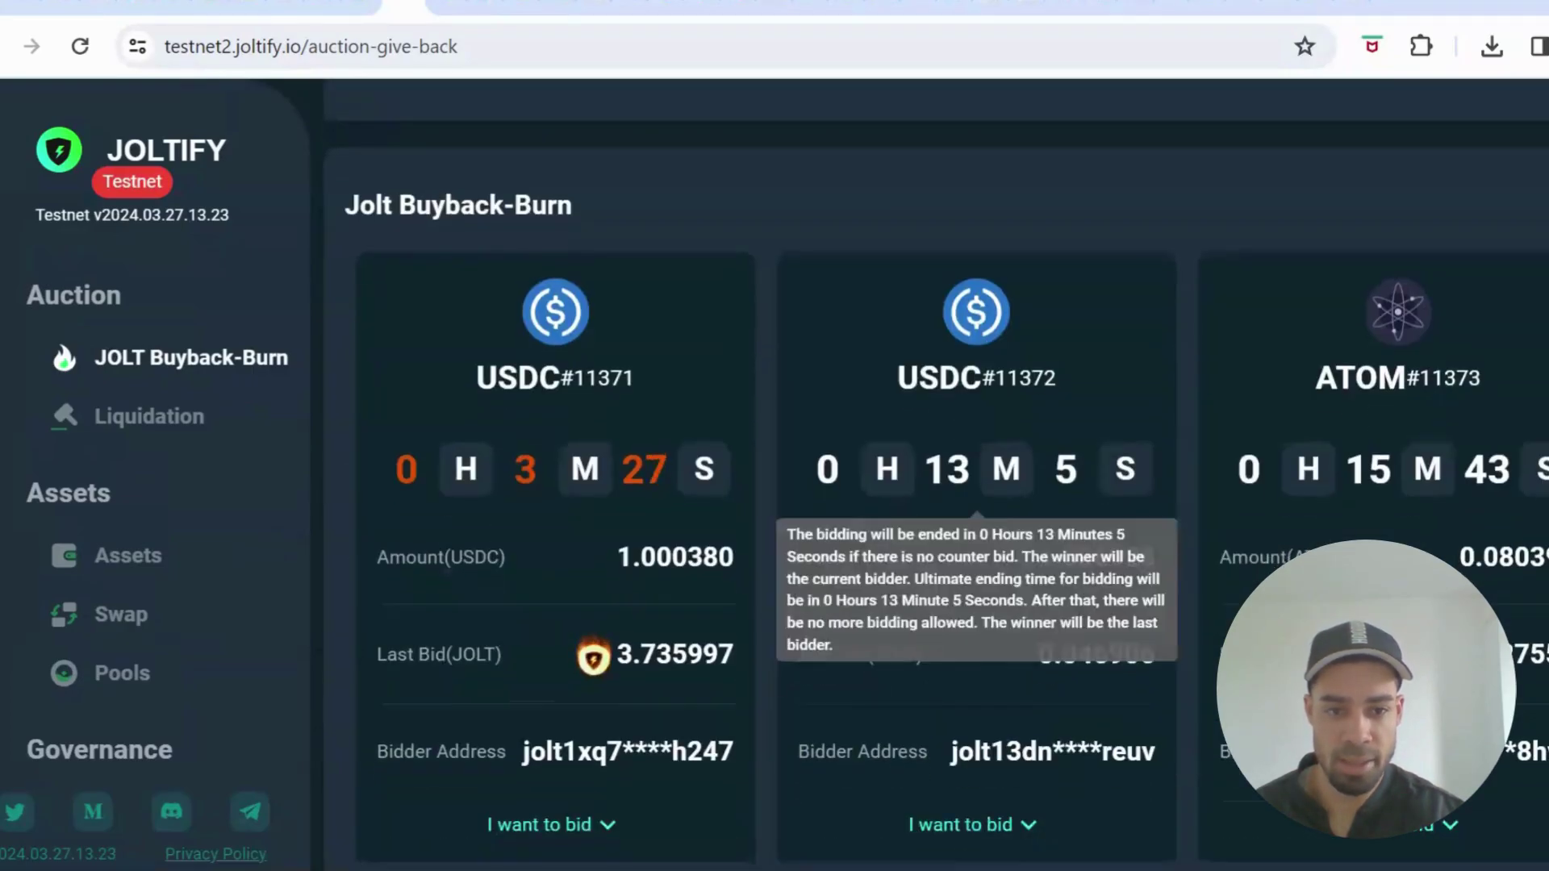
pyautogui.scroll(-3, 944, 605)
pyautogui.scroll(-1, 972, 571)
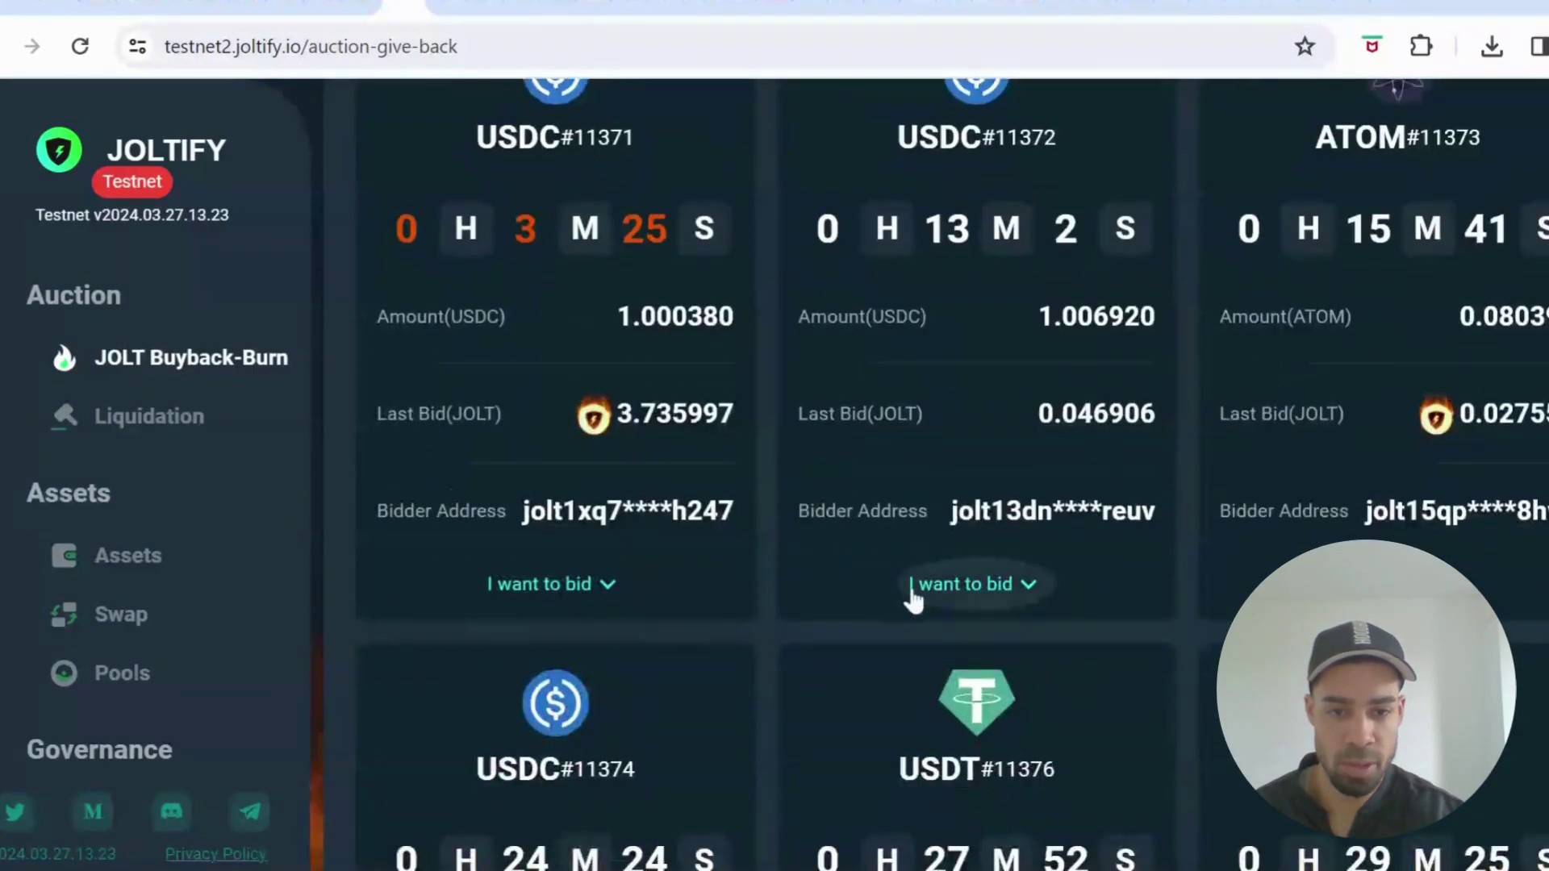
# Step: Open the bid form for auction USDC#11372 and scroll through the auctions
pyautogui.click(971, 584)
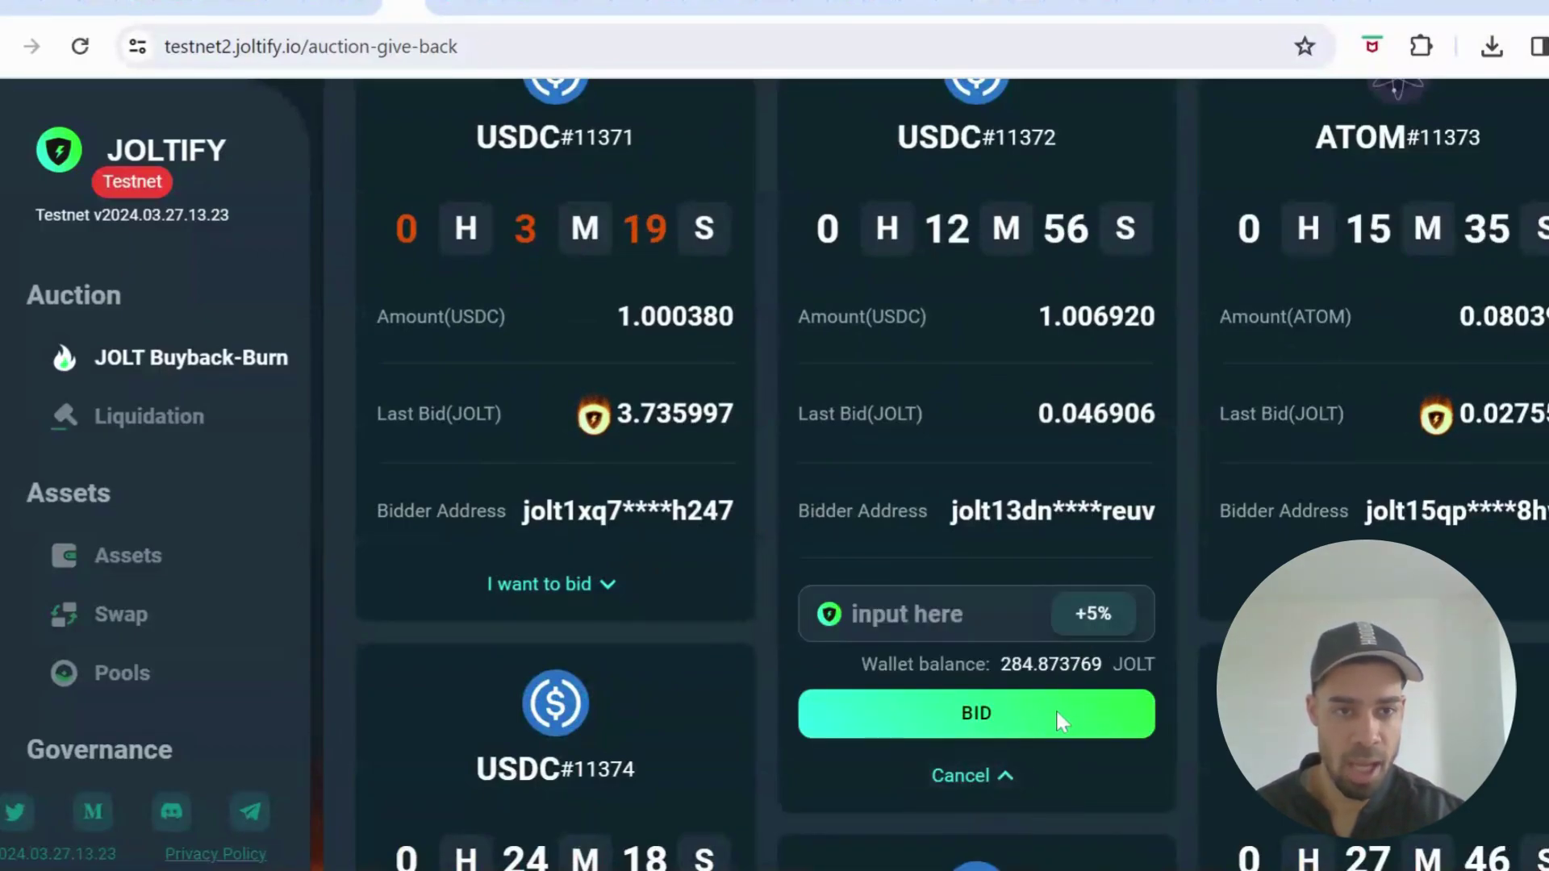
pyautogui.scroll(-12, 1061, 721)
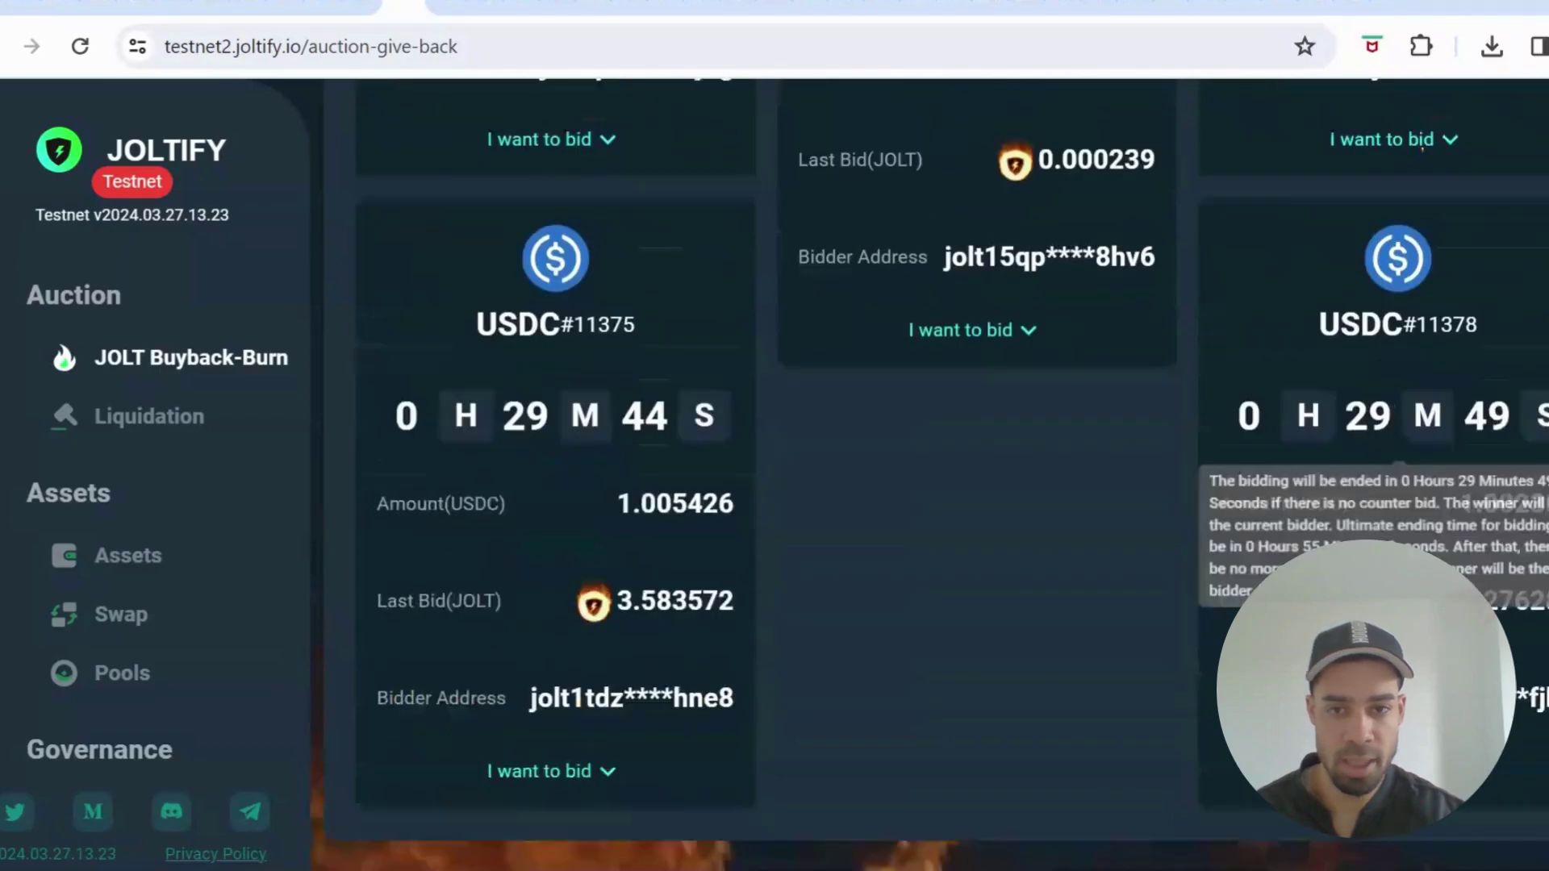
pyautogui.scroll(20, 1421, 147)
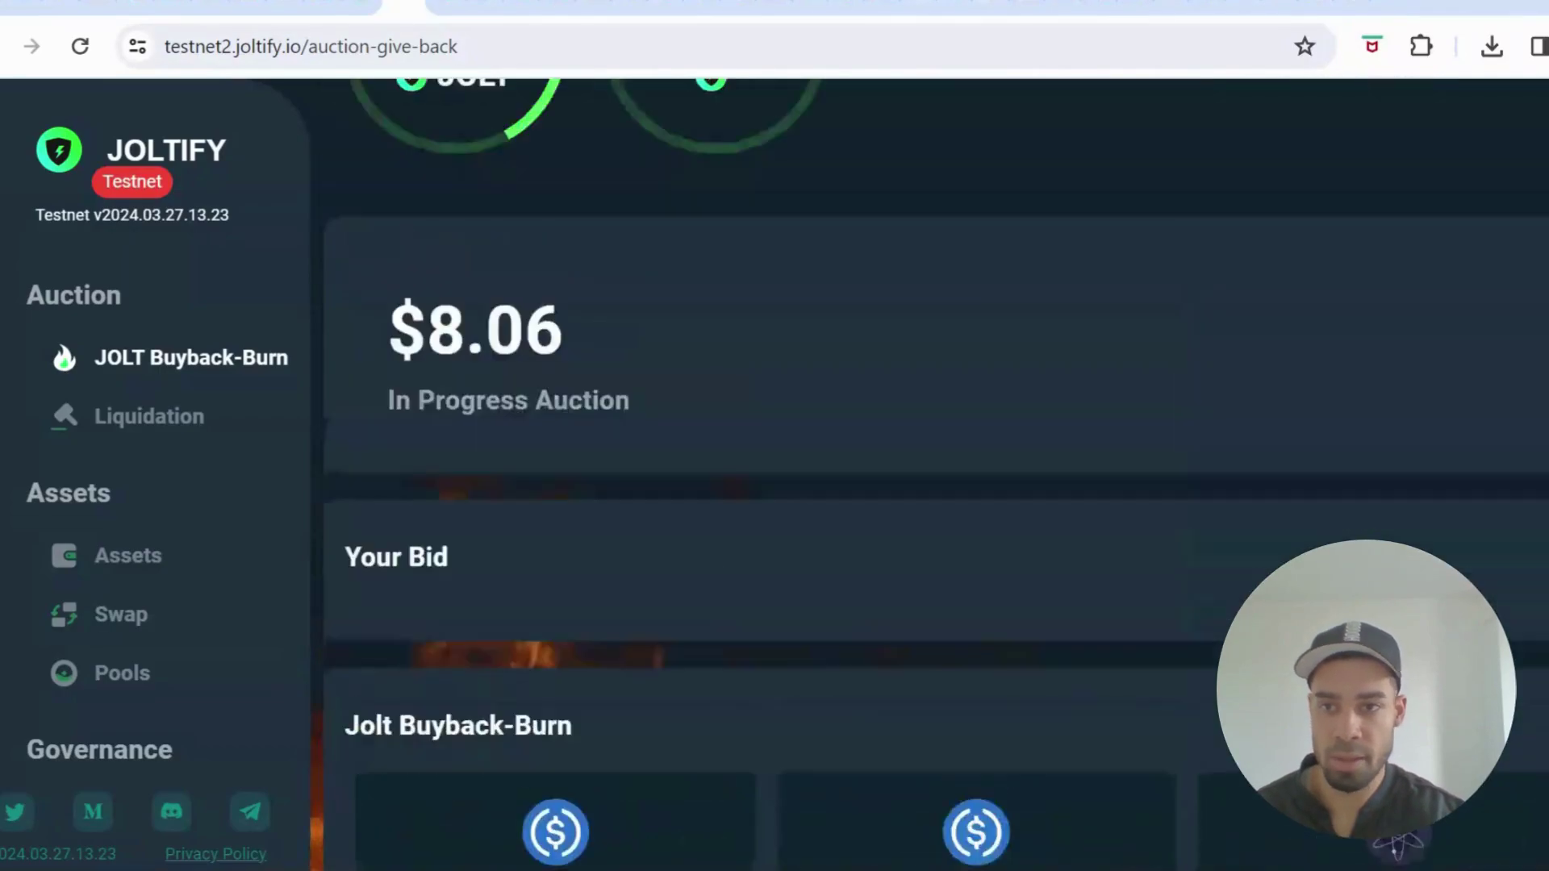
pyautogui.scroll(4, 1207, 432)
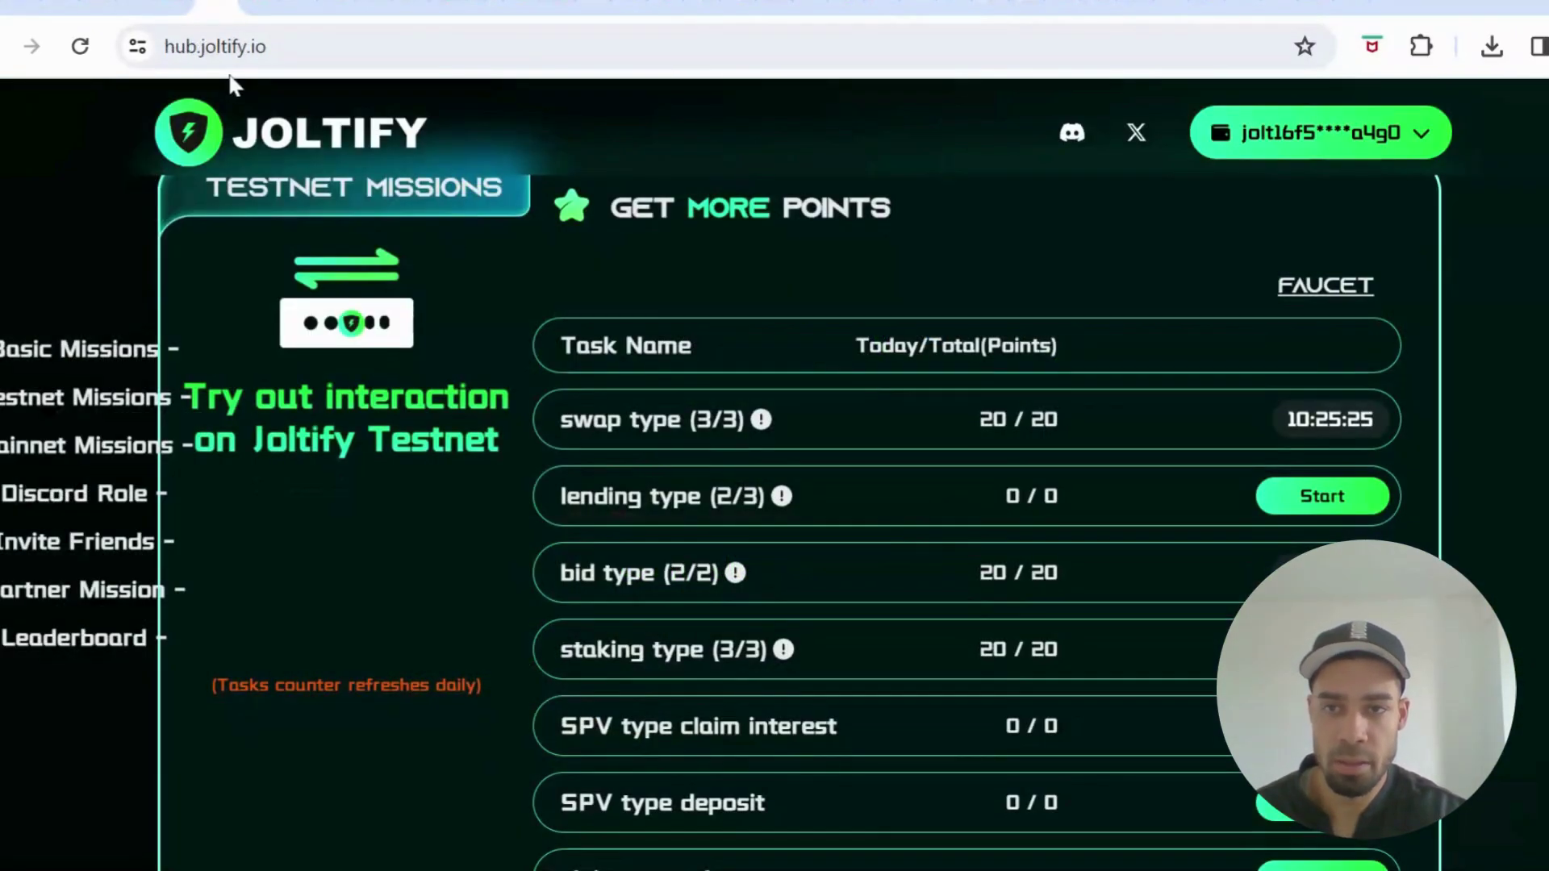
# Step: On the testnet Validators page, view node2's delegation window, then close it
pyautogui.click(385, 10)
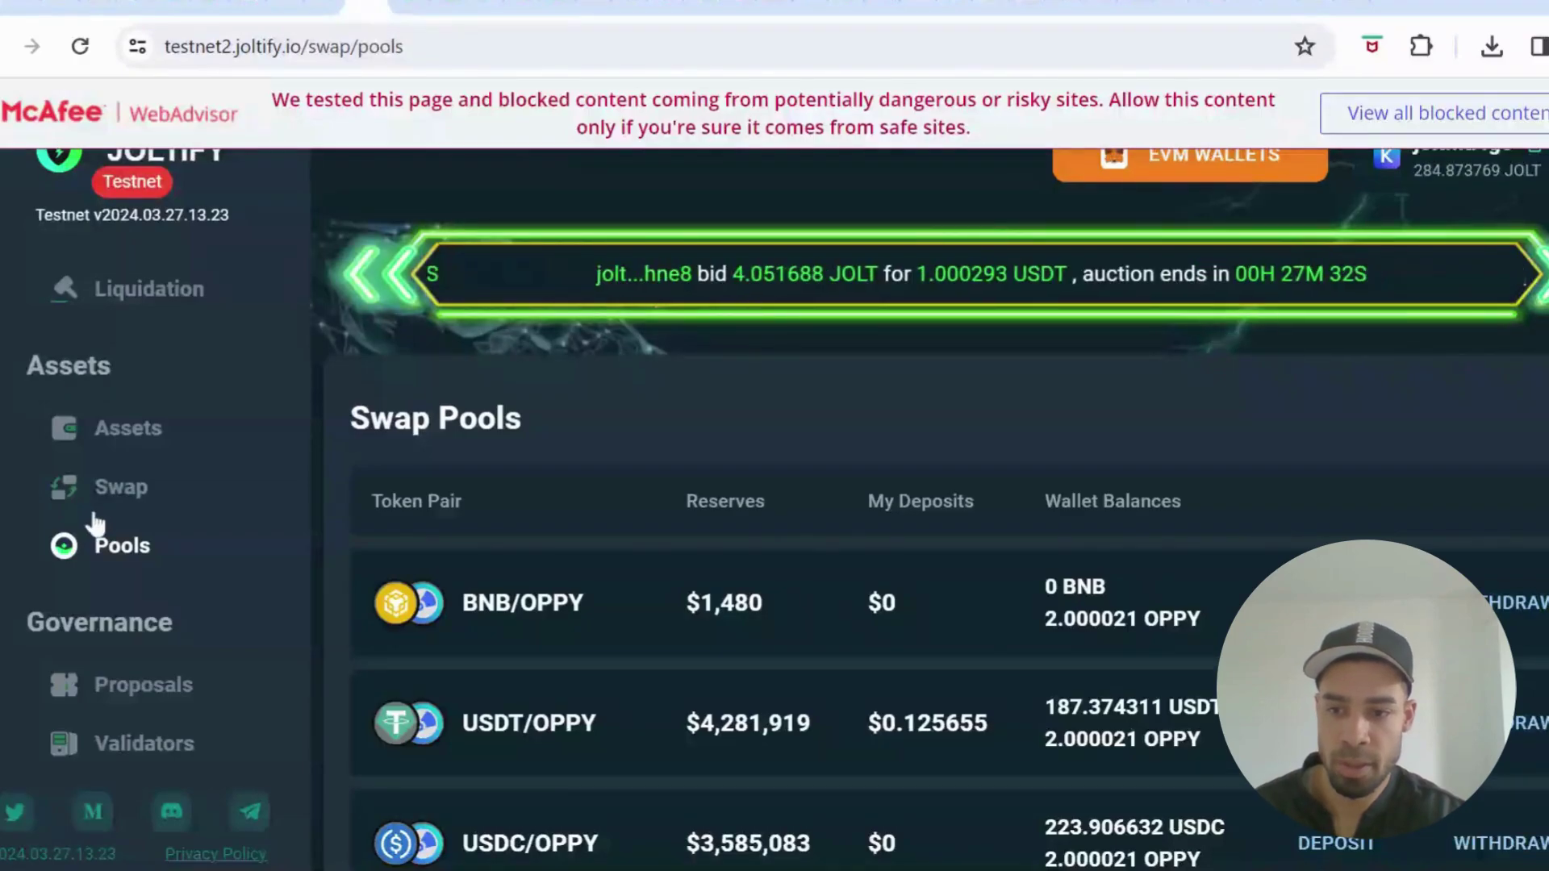
pyautogui.scroll(-1, 91, 509)
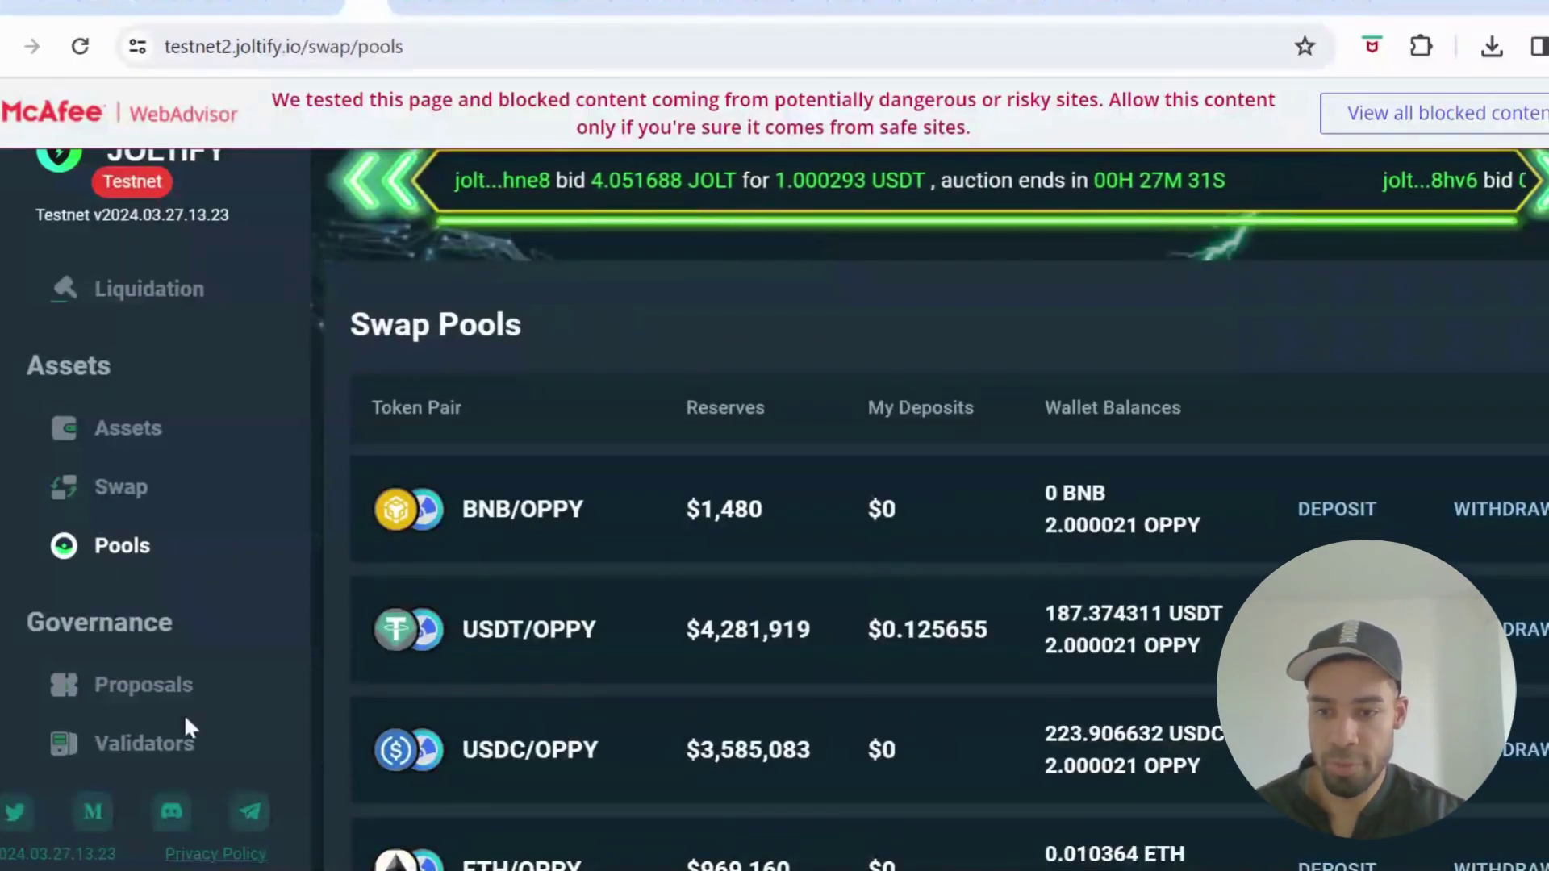
pyautogui.click(153, 743)
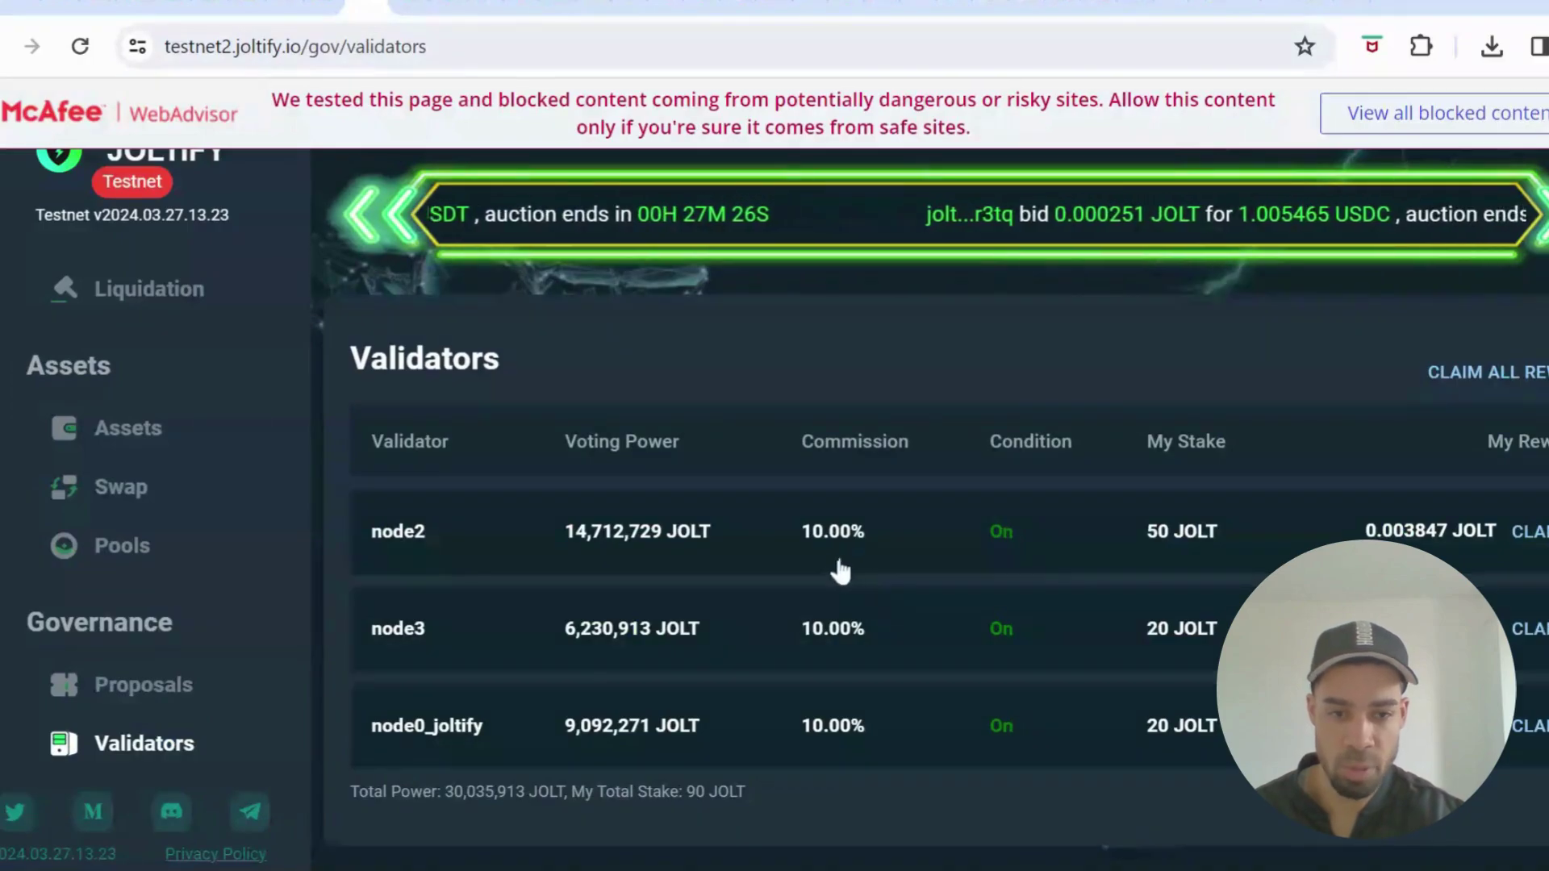
pyautogui.click(733, 575)
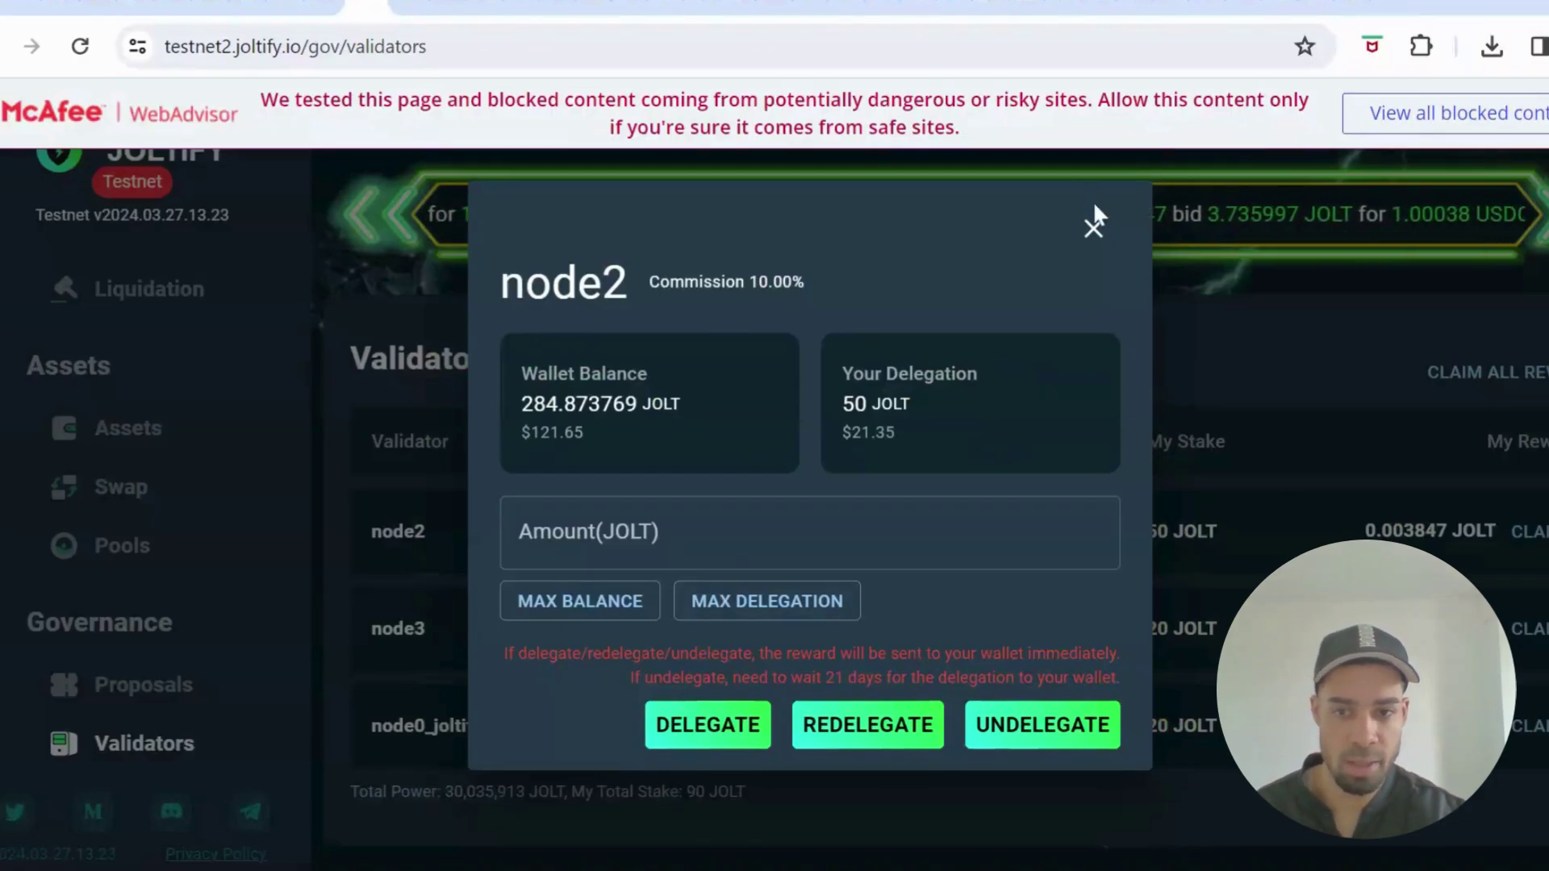
pyautogui.click(1093, 234)
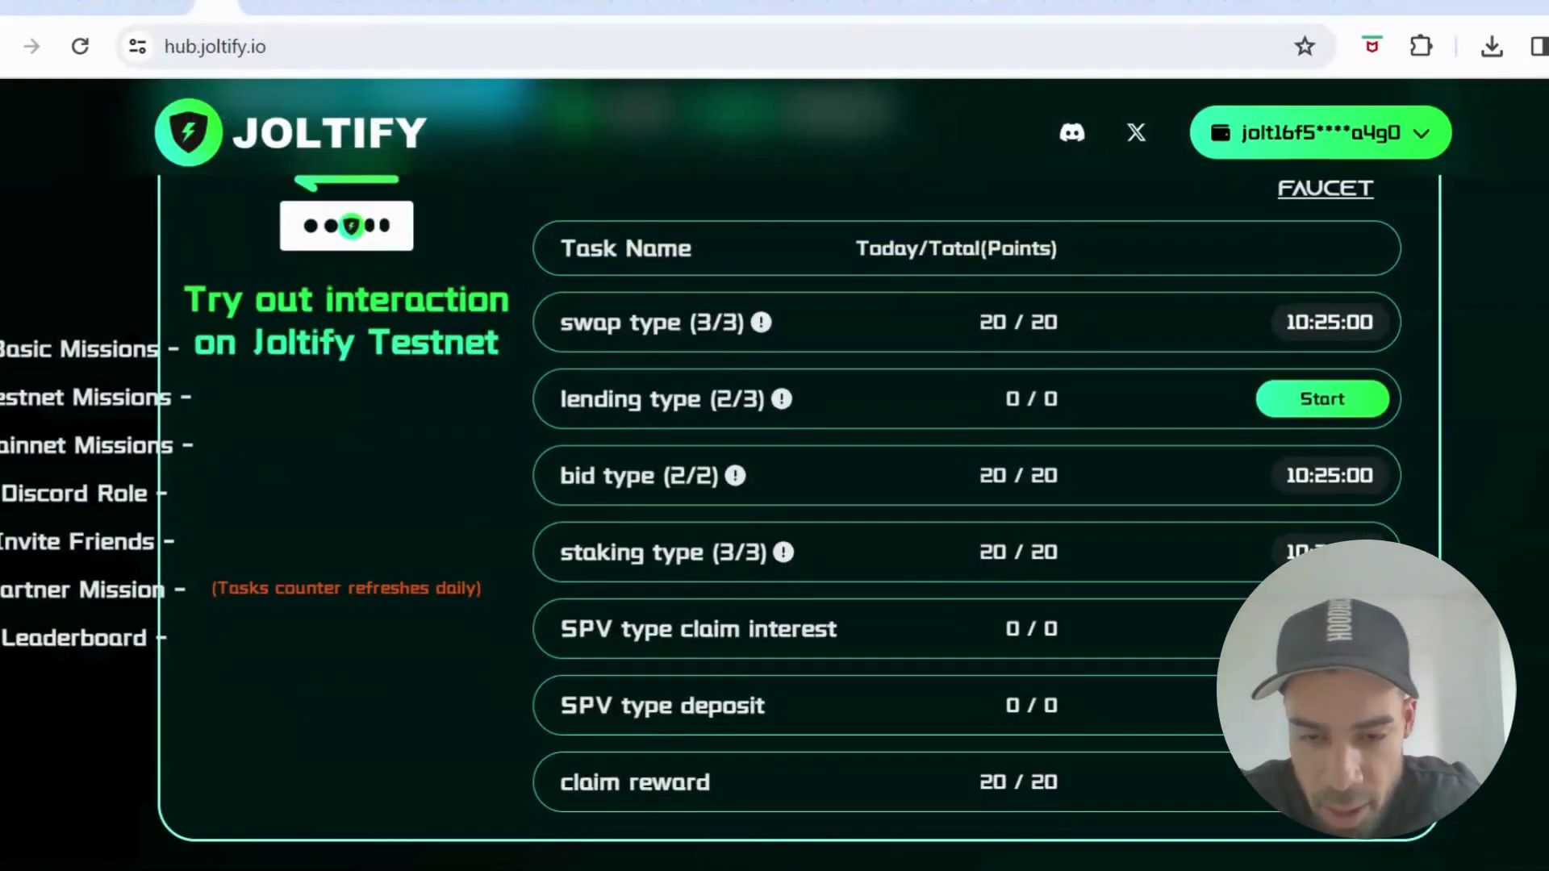